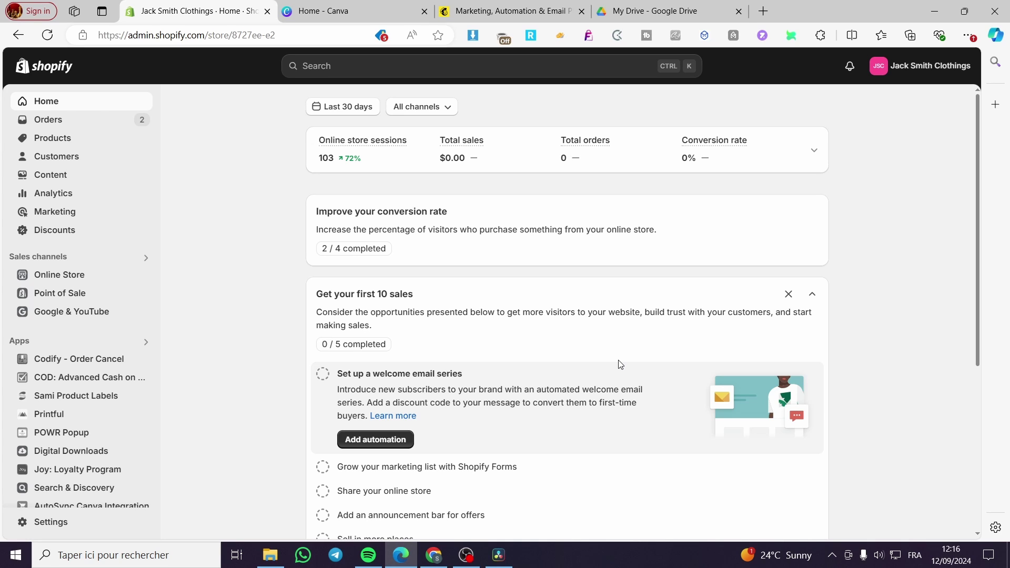
Expand and collapse the store metrics summary and scroll through the Home dashboard.
left_click(819, 160)
left_click(820, 160)
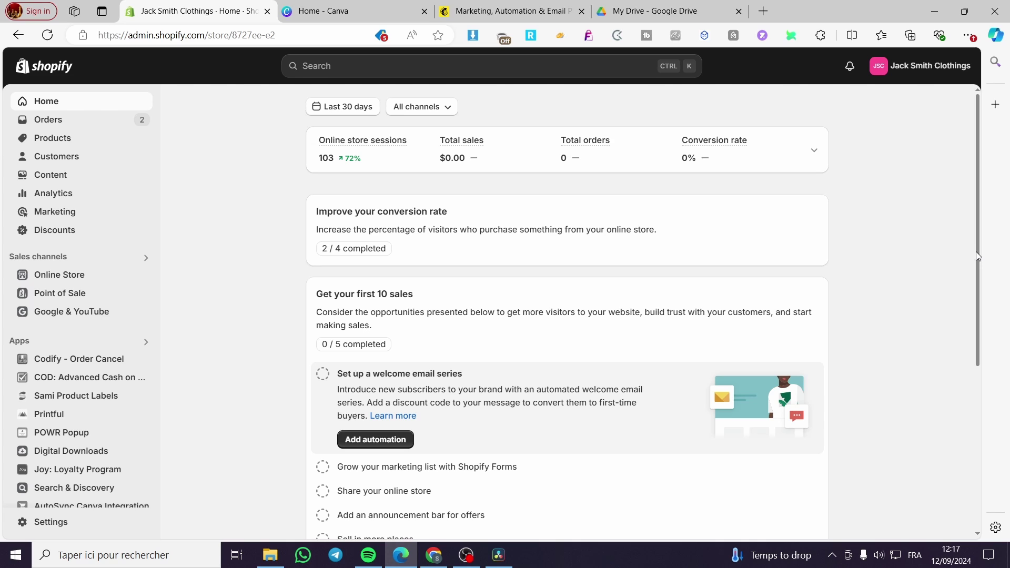
scroll(969, 190, "down", 2)
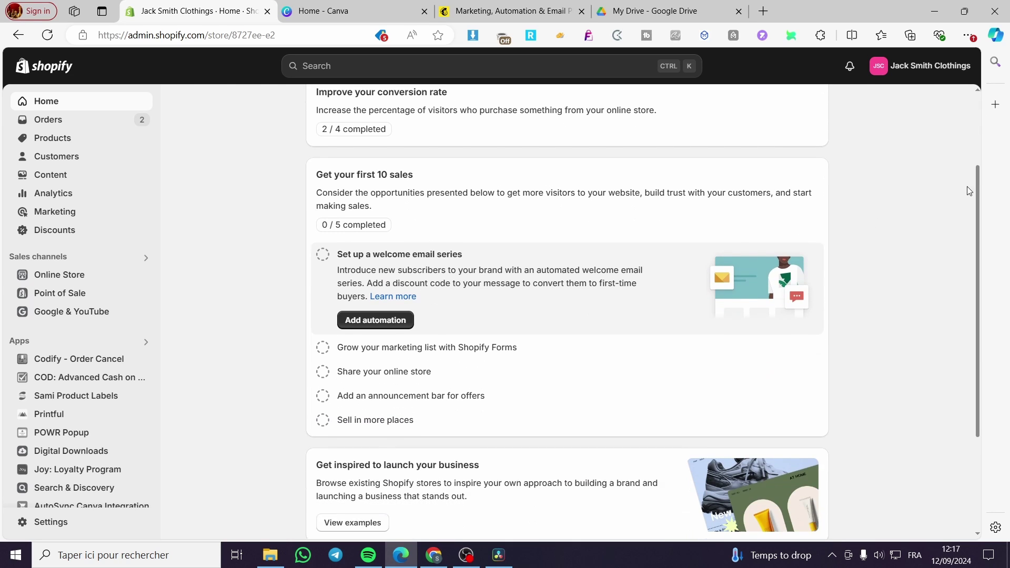
scroll(970, 191, "down", 3)
scroll(970, 190, "up", 5)
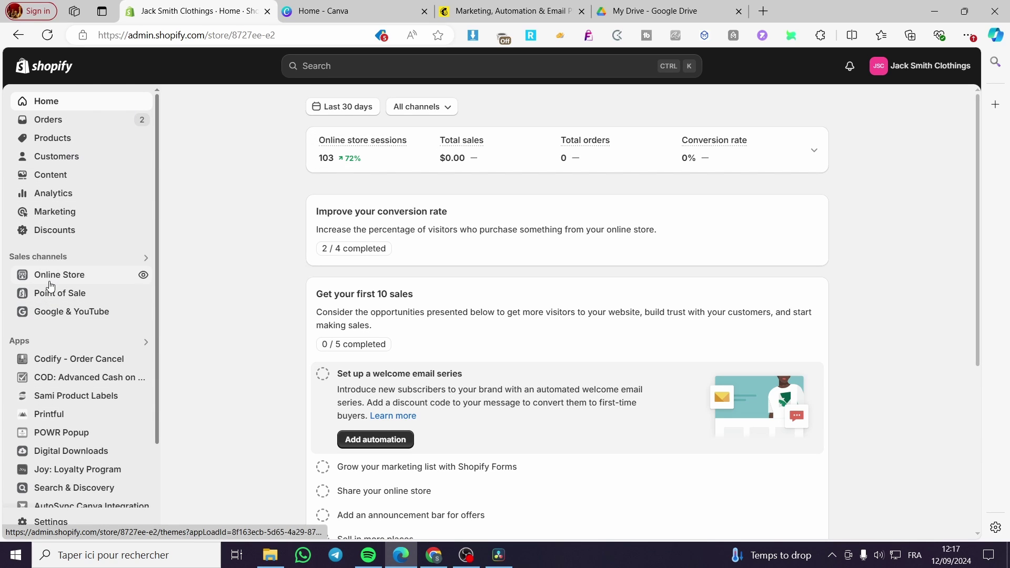
View the product list, go back to Home, and bring up the admin search.
left_click(50, 141)
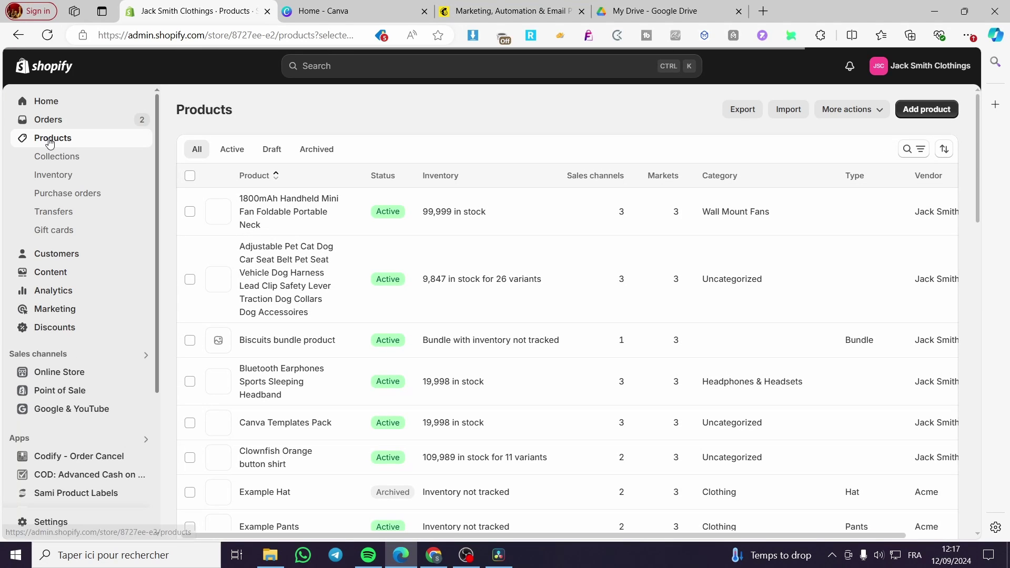
left_click(60, 106)
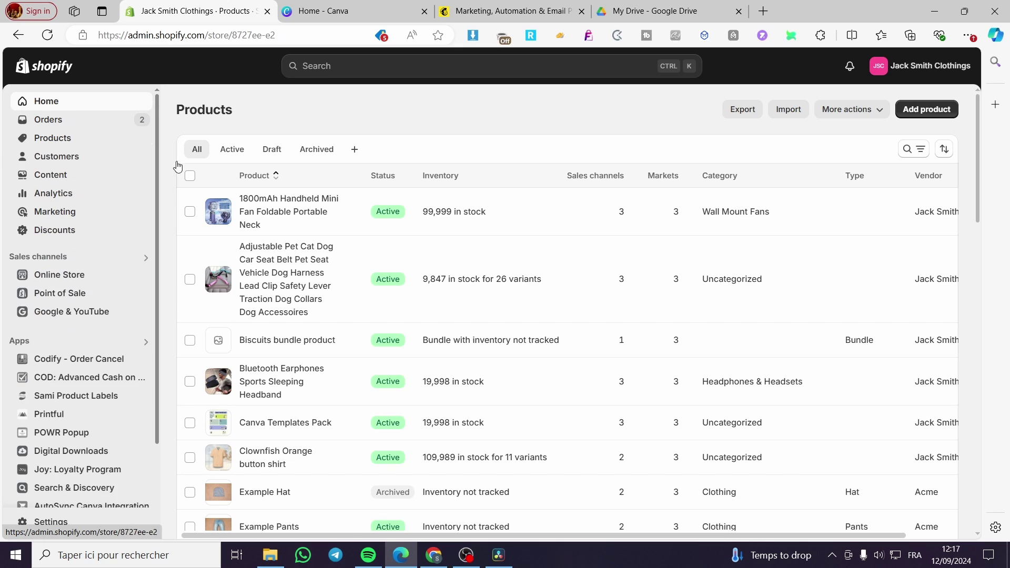
left_click(424, 68)
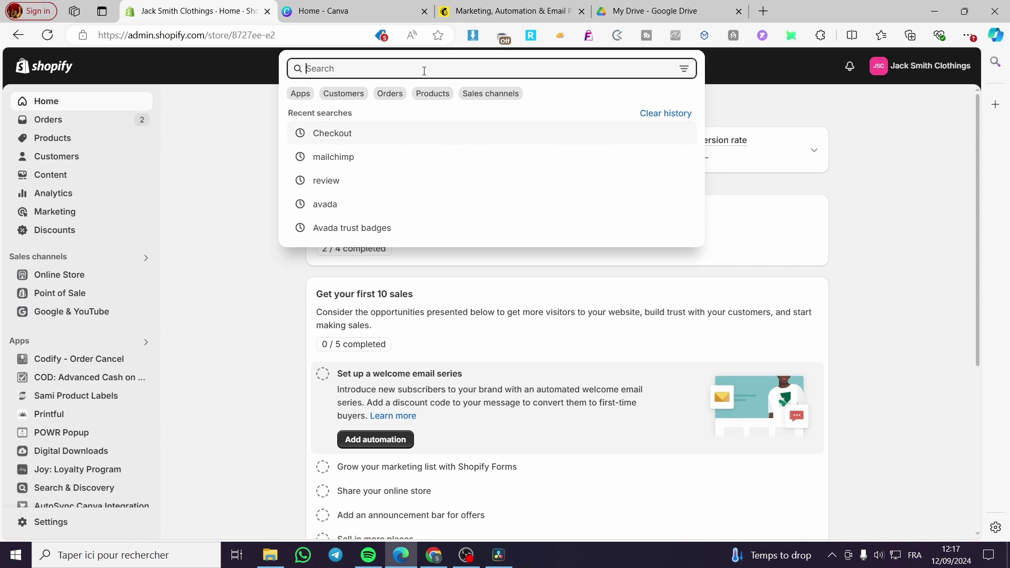
Search the Shopify App Store for 'simprosys'.
type("si")
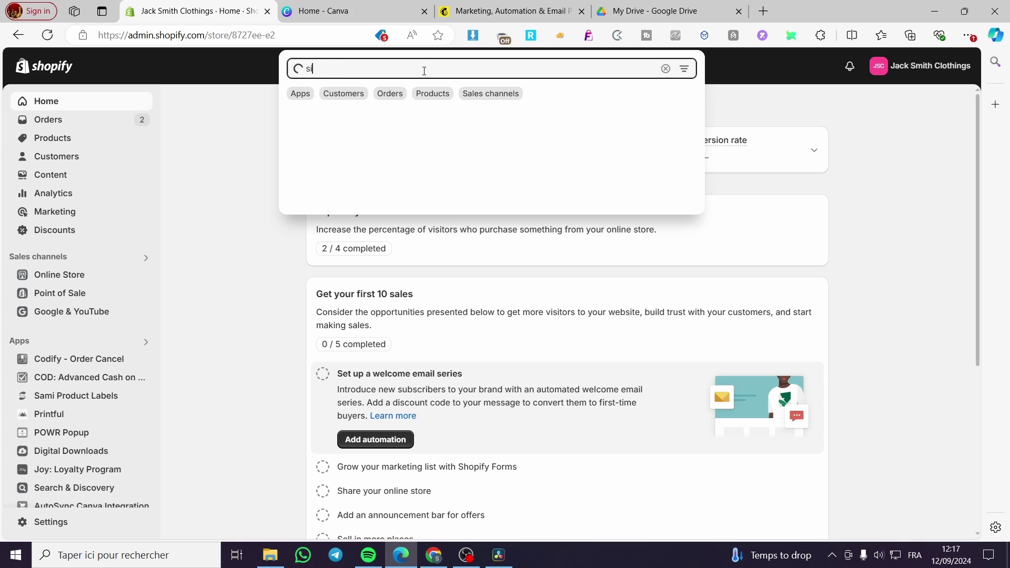
type("mprosys")
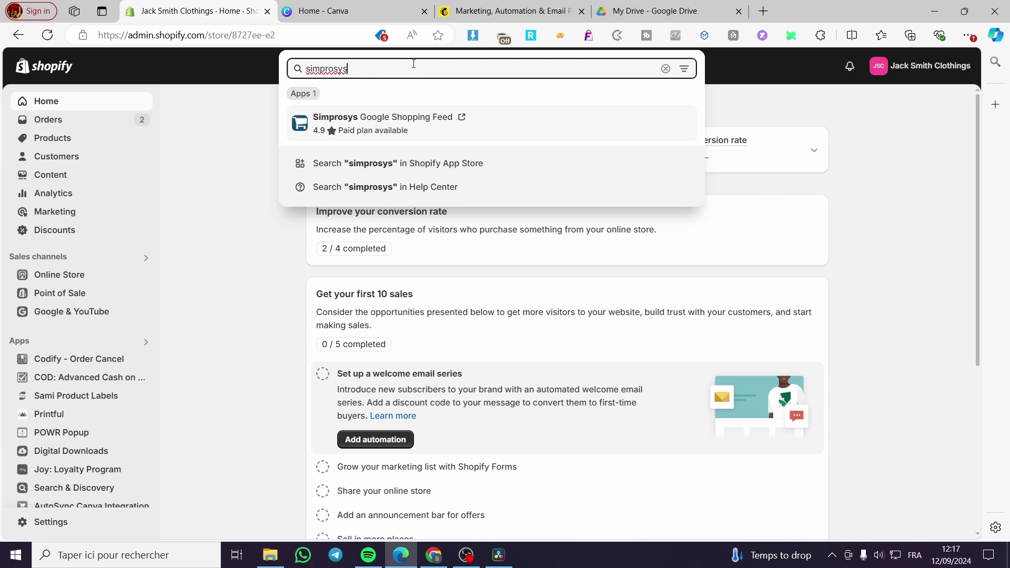
left_click(410, 171)
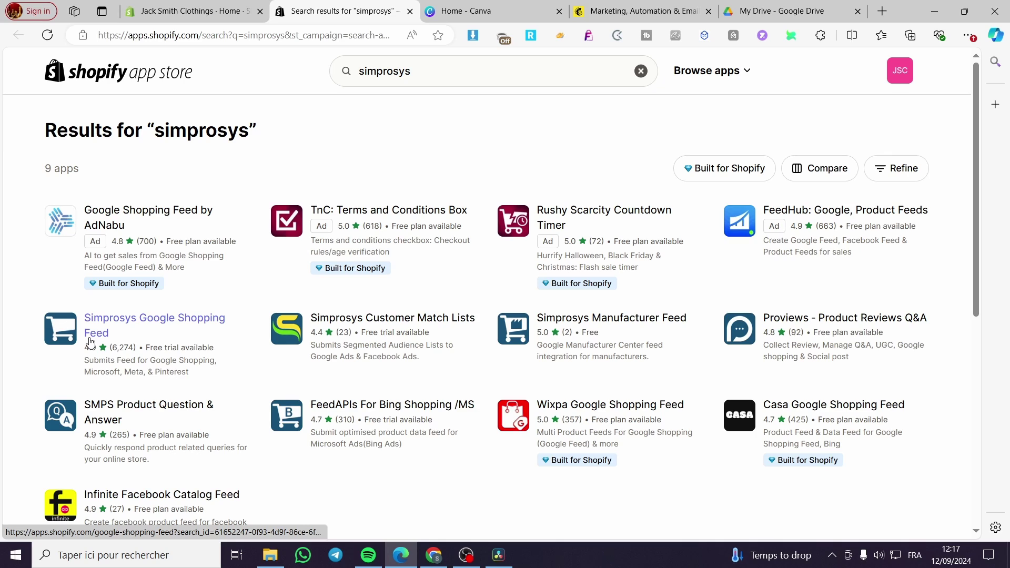
Open the Simprosys Google Shopping Feed listing and begin installing it.
left_click(172, 323)
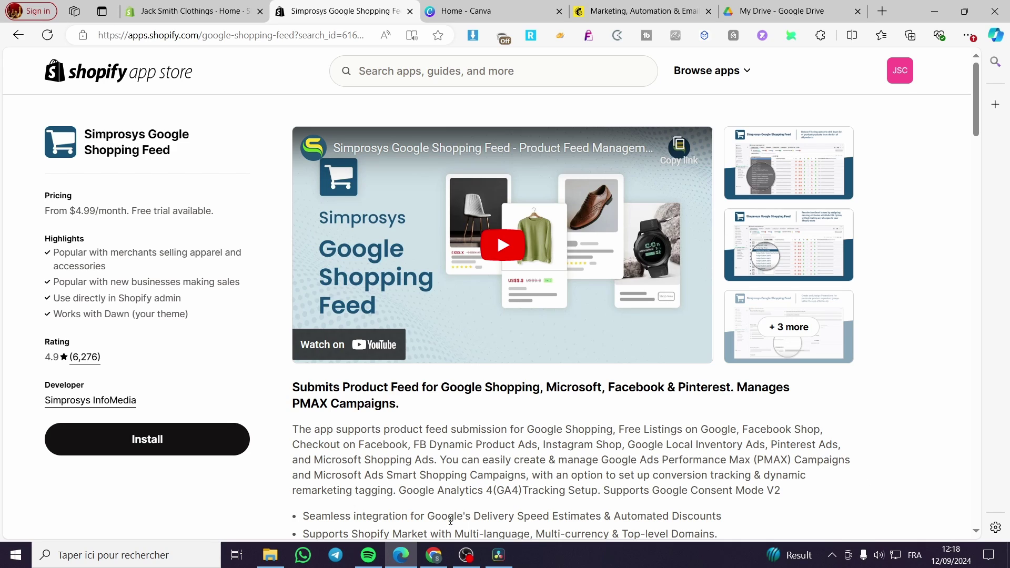
left_click(140, 447)
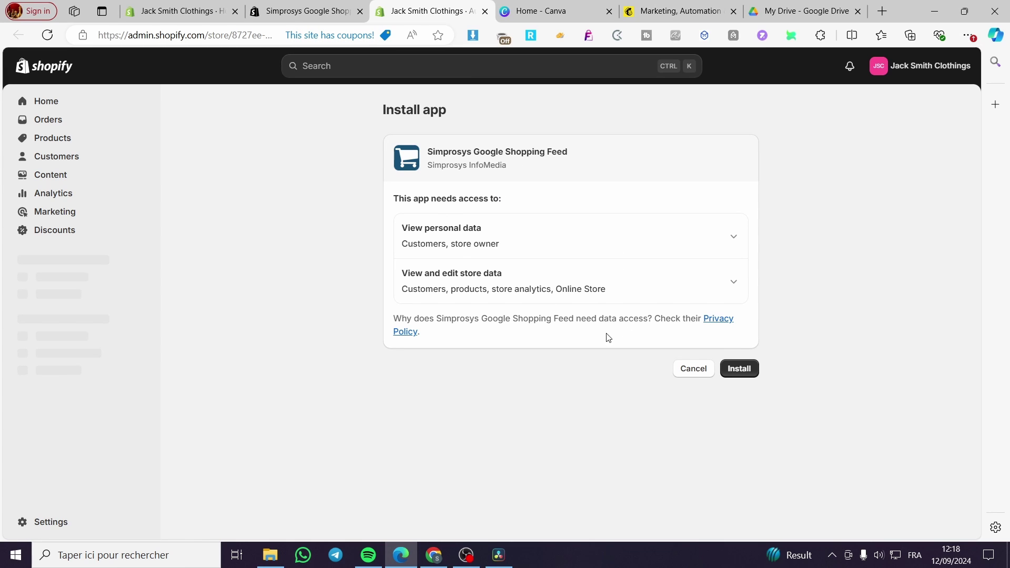
Approve the Simprosys data access to install it, then pin the app to the admin navigation.
left_click(734, 372)
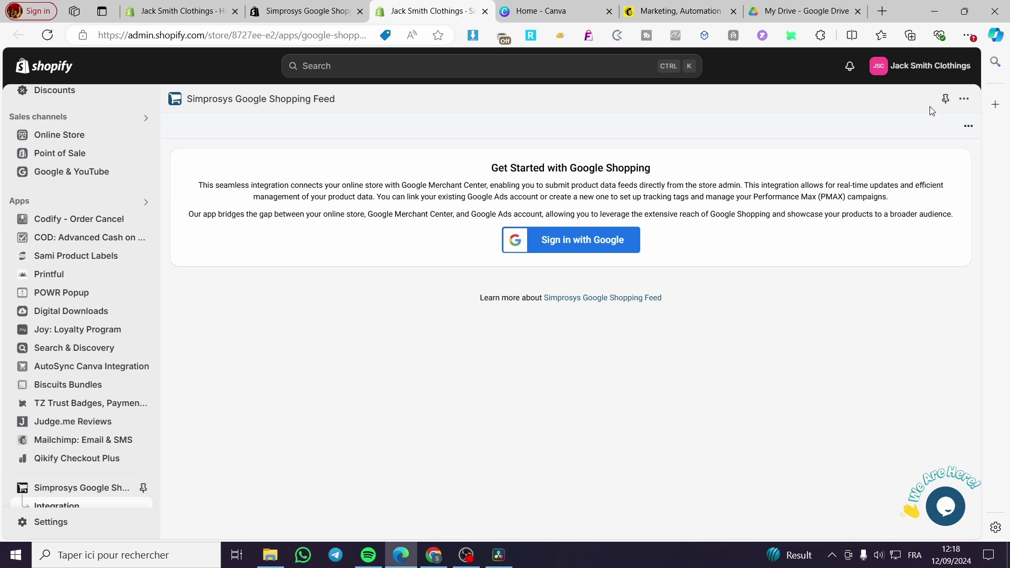
left_click(947, 101)
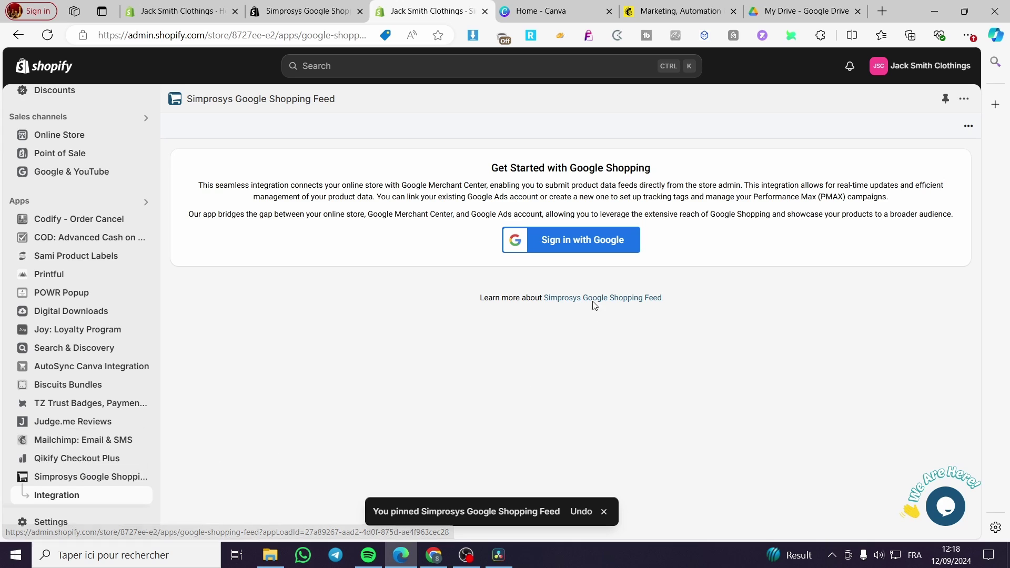
Sign in to Simprosys with Google, choosing the account to use.
left_click(587, 248)
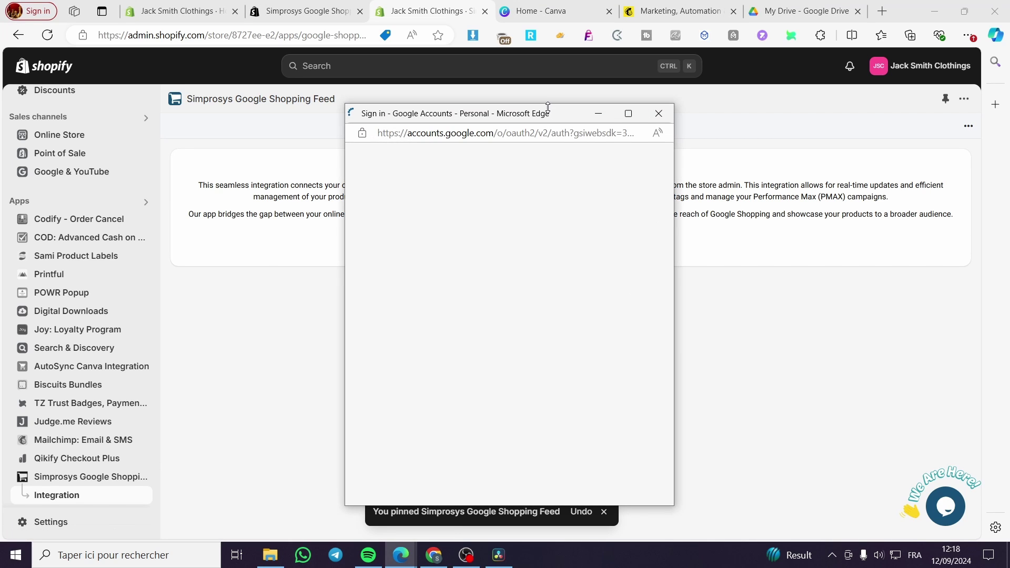
left_click_drag(543, 381, 561, 256)
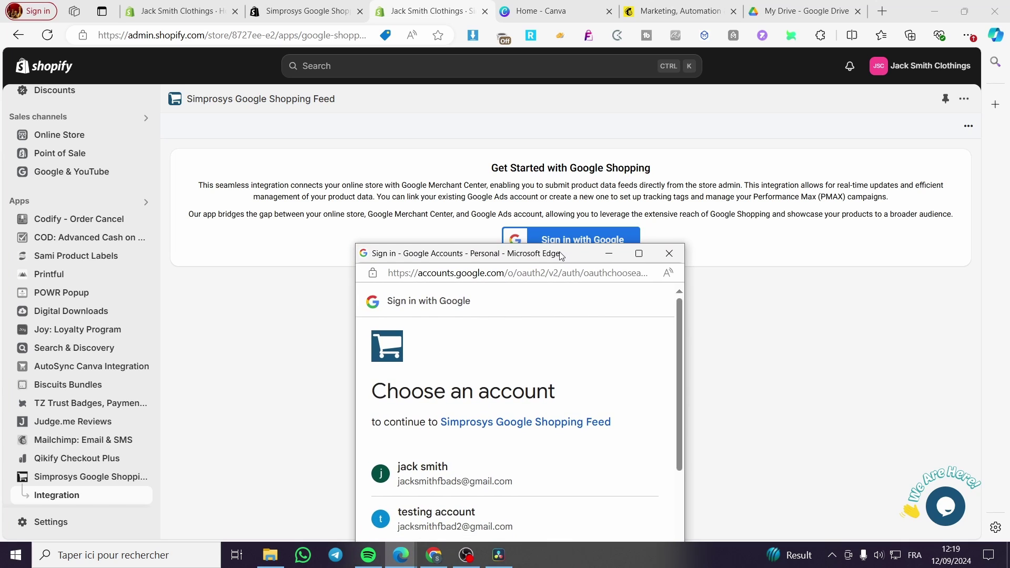
left_click(501, 476)
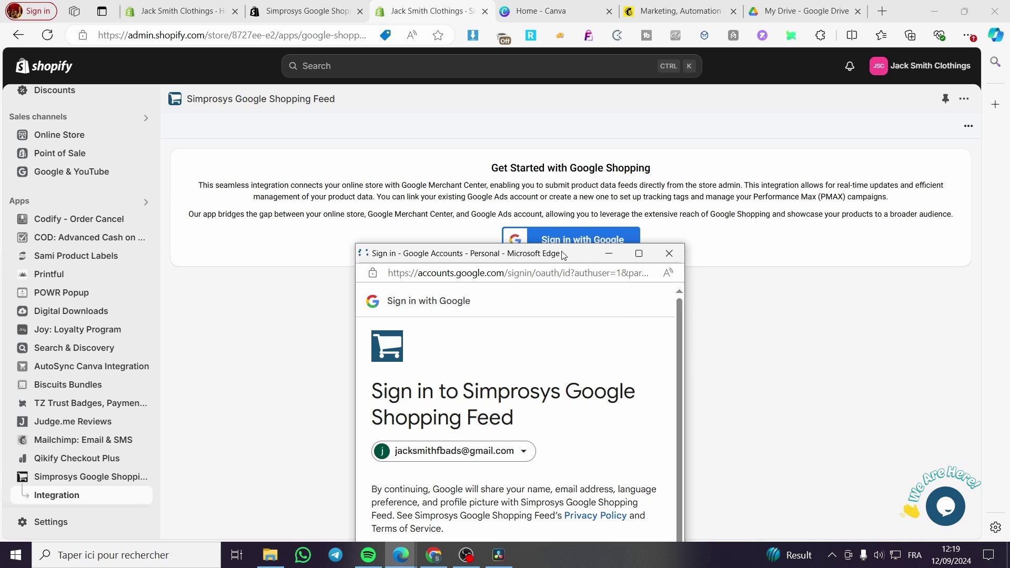
left_click_drag(547, 253, 559, 88)
left_click(602, 456)
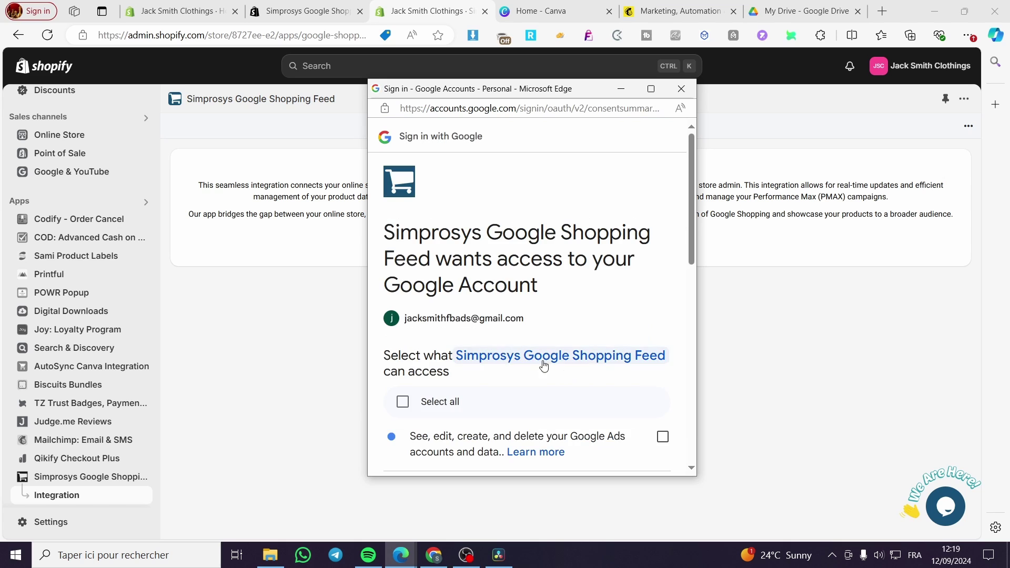
Select all requested Google permissions for Simprosys and confirm them.
left_click(403, 402)
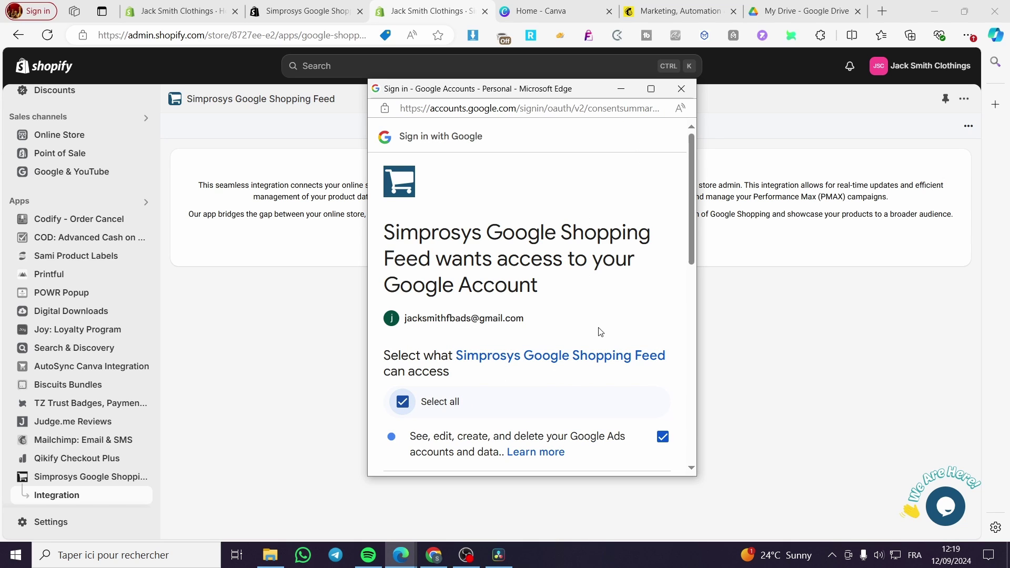
scroll(600, 333, "down", 5)
scroll(598, 342, "down", 3)
left_click(619, 414)
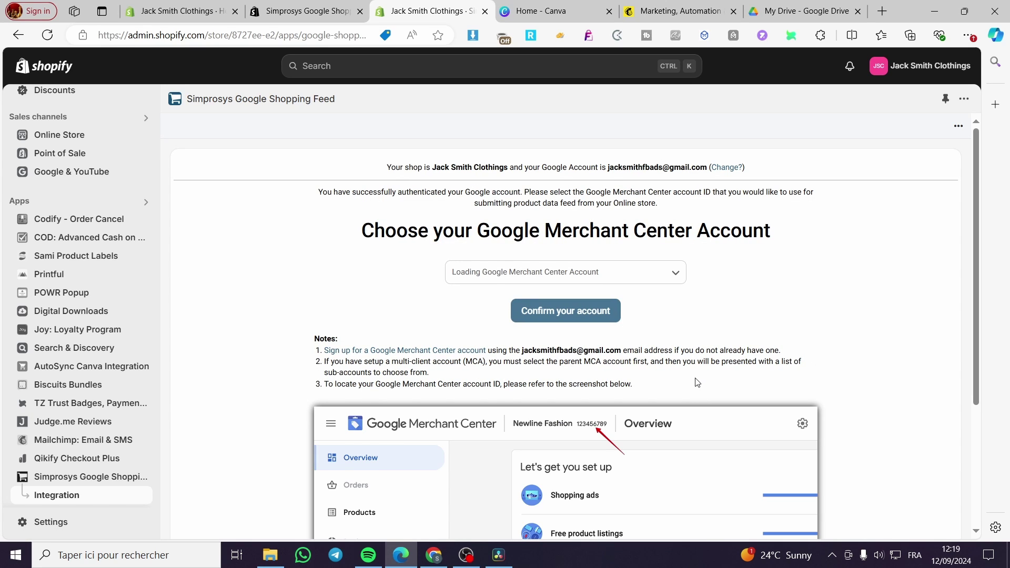
Pick the Merchant Center account ID from the dropdown and confirm it.
left_click(546, 276)
left_click(480, 297)
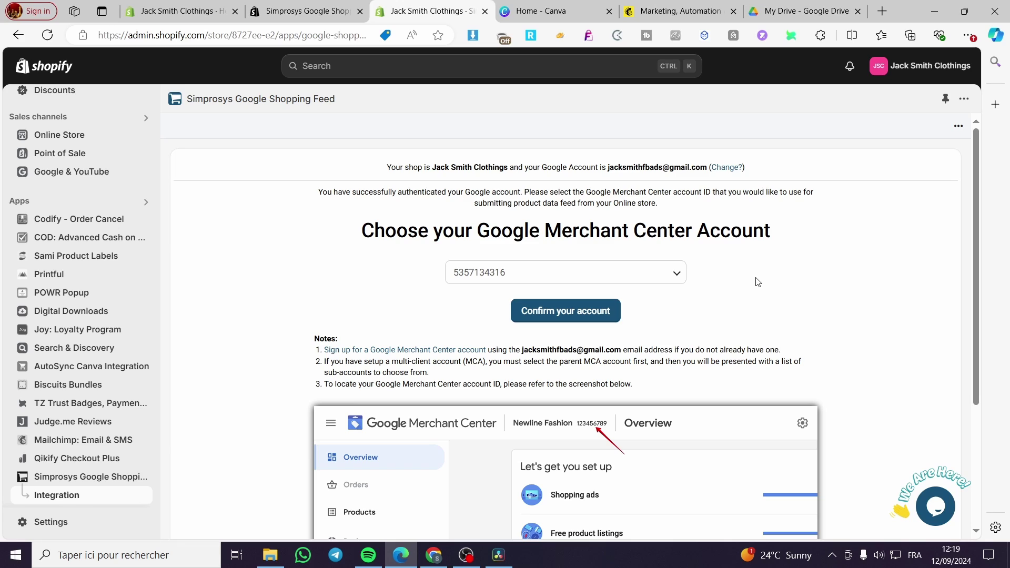
scroll(720, 345, "down", 3)
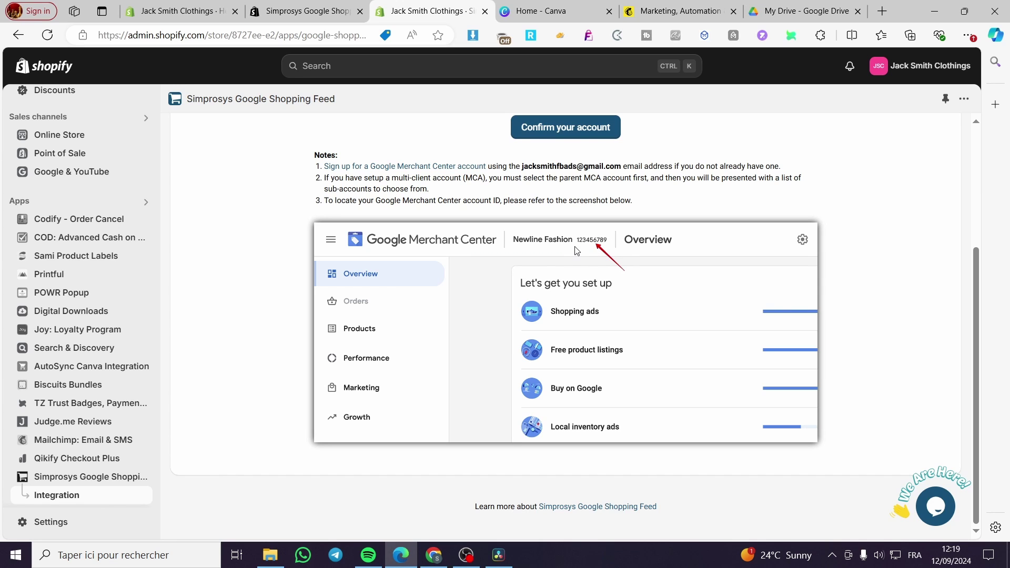
scroll(706, 250, "up", 5)
scroll(700, 252, "down", 5)
scroll(696, 255, "up", 3)
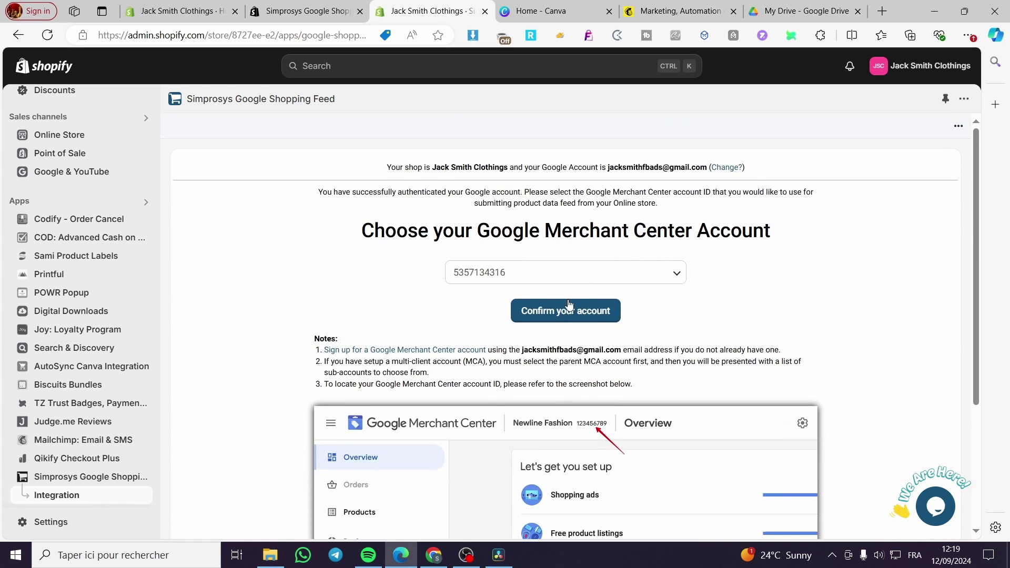
left_click(570, 308)
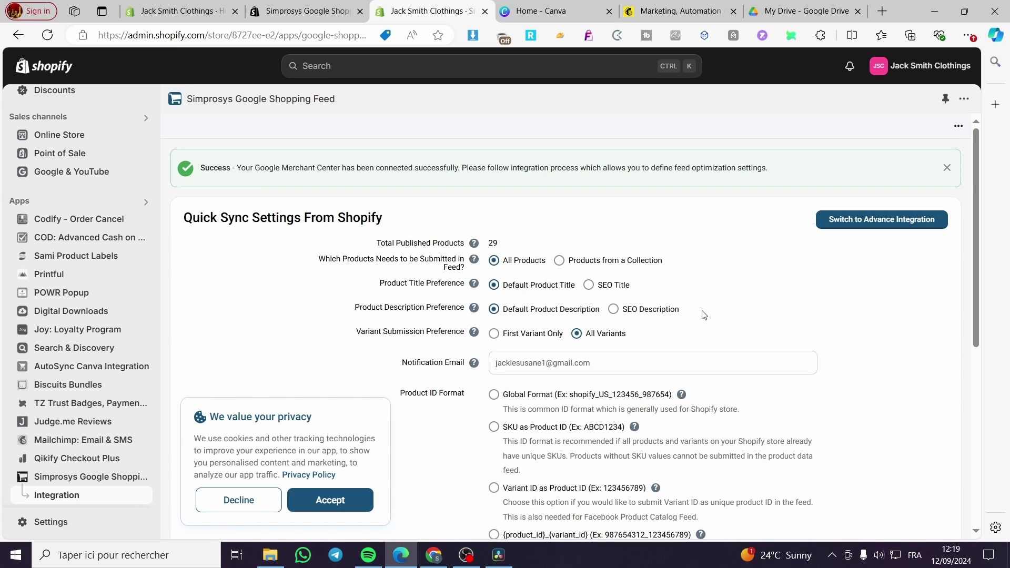
left_click(347, 508)
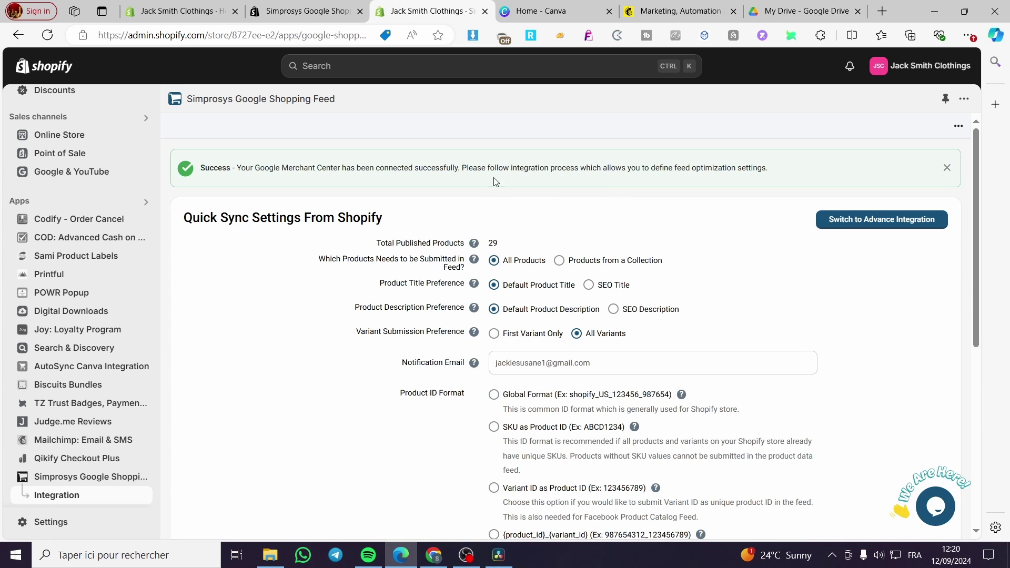
scroll(660, 272, "down", 6)
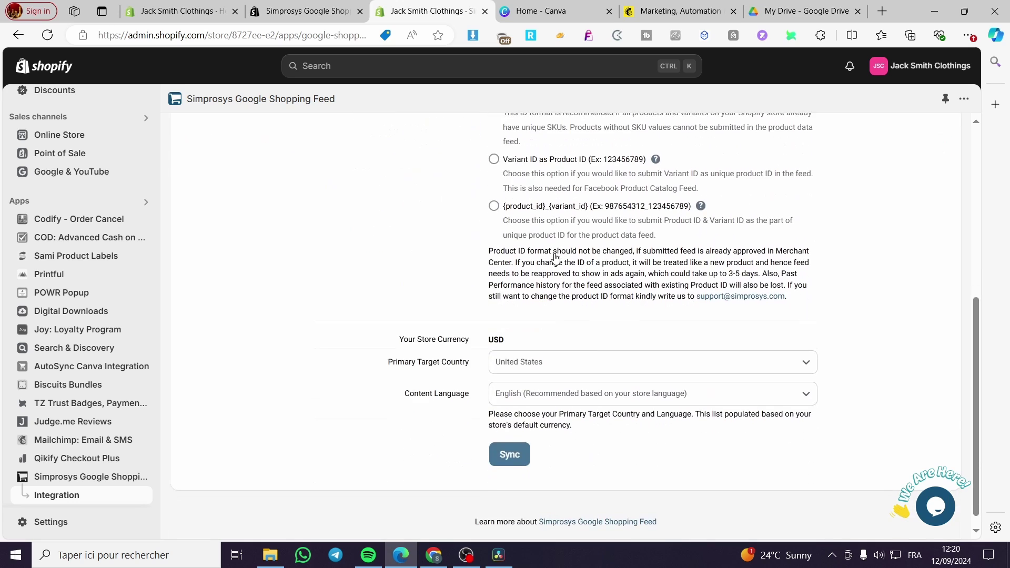
scroll(532, 272, "down", 1)
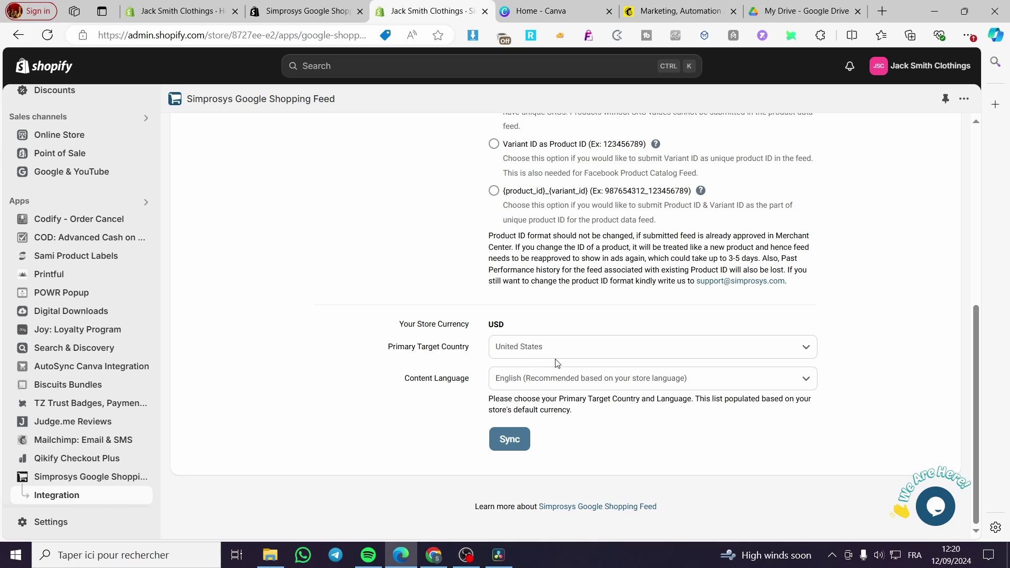
left_click(613, 351)
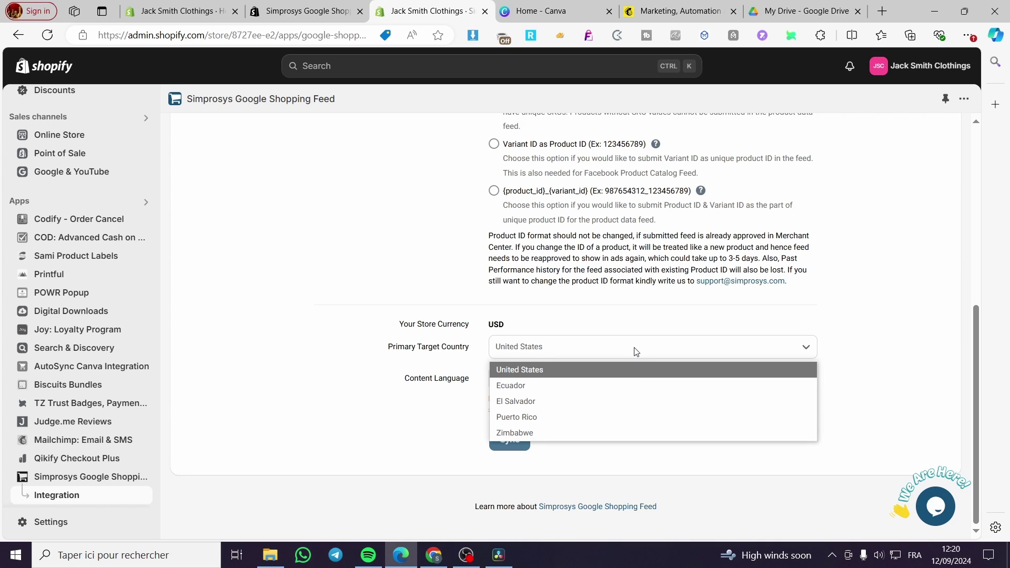
left_click(635, 352)
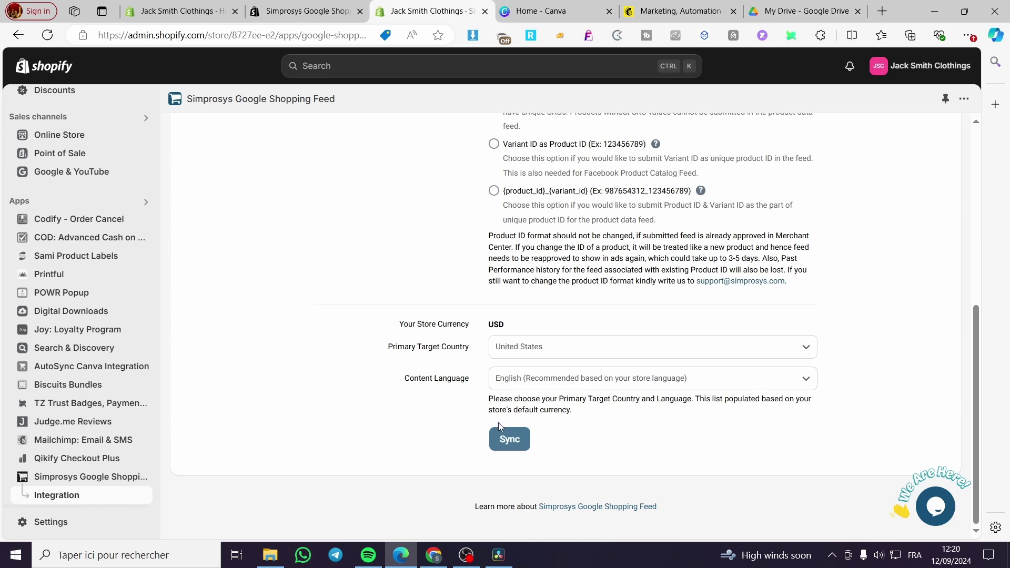
left_click(651, 388)
left_click(651, 388)
scroll(650, 389, "up", 5)
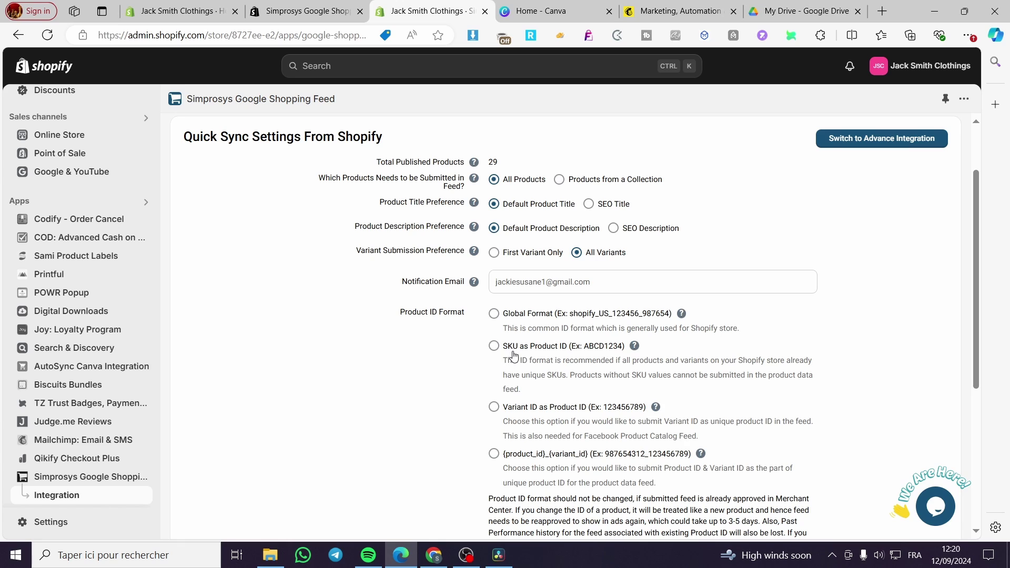
scroll(514, 358, "down", 1)
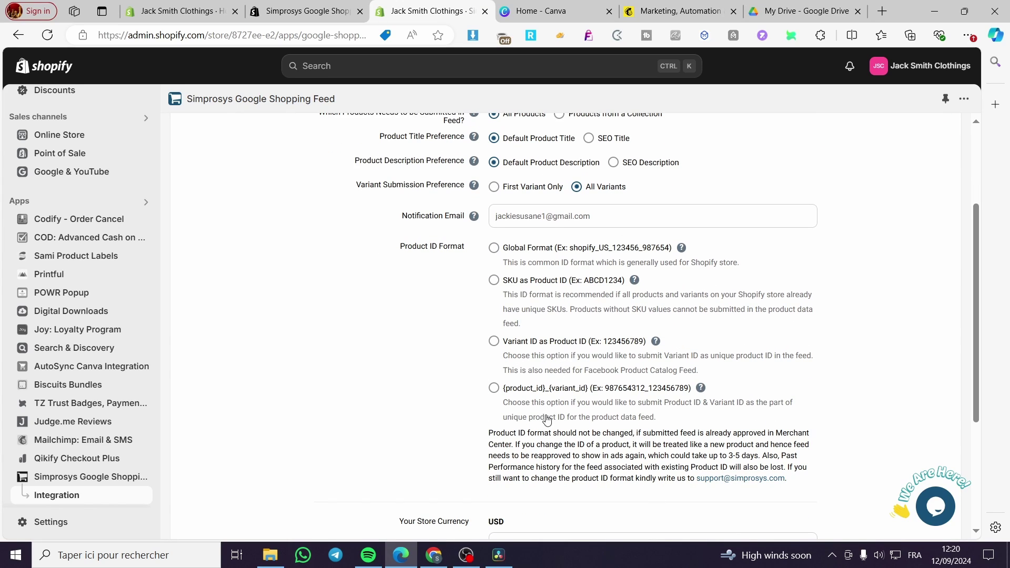
Set product IDs to Global Format and replace the notification email address.
left_click(495, 249)
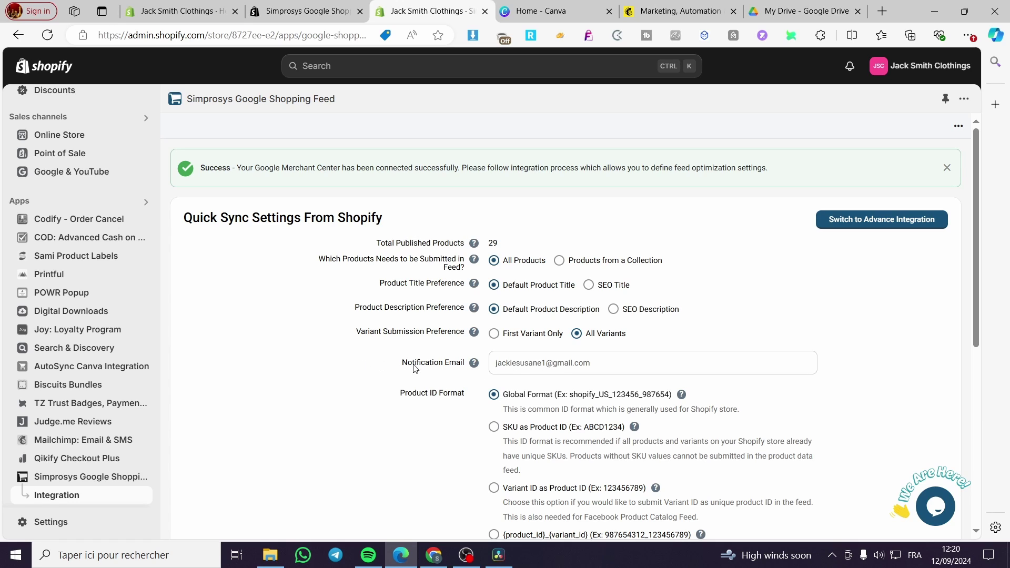
double_click(547, 364)
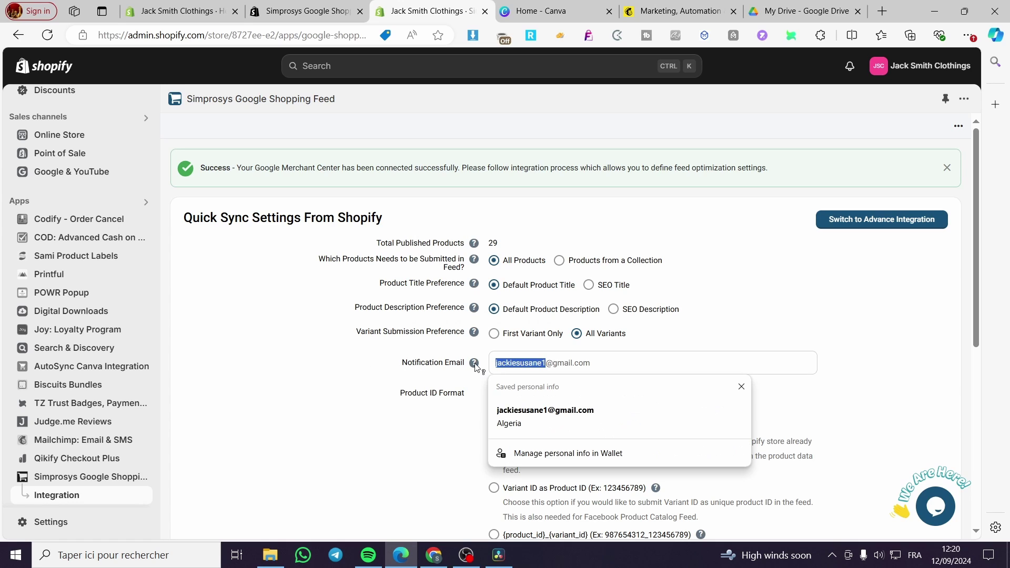
mouse_move(475, 364)
key("BackSpace")
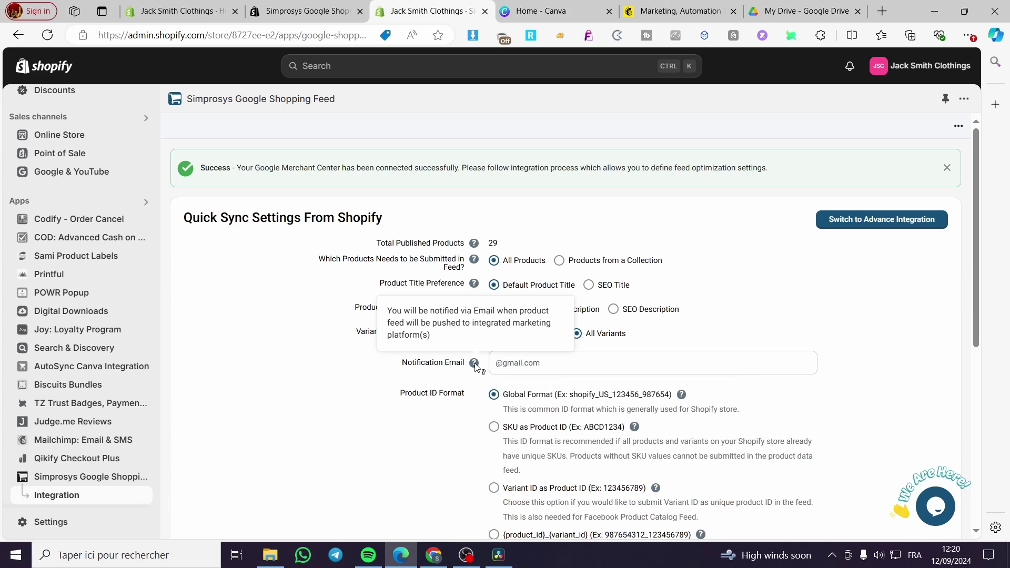
type("jaccks")
key("BackSpace")
key("BackSpace")
key("BackSpace")
type("ksmithfbads")
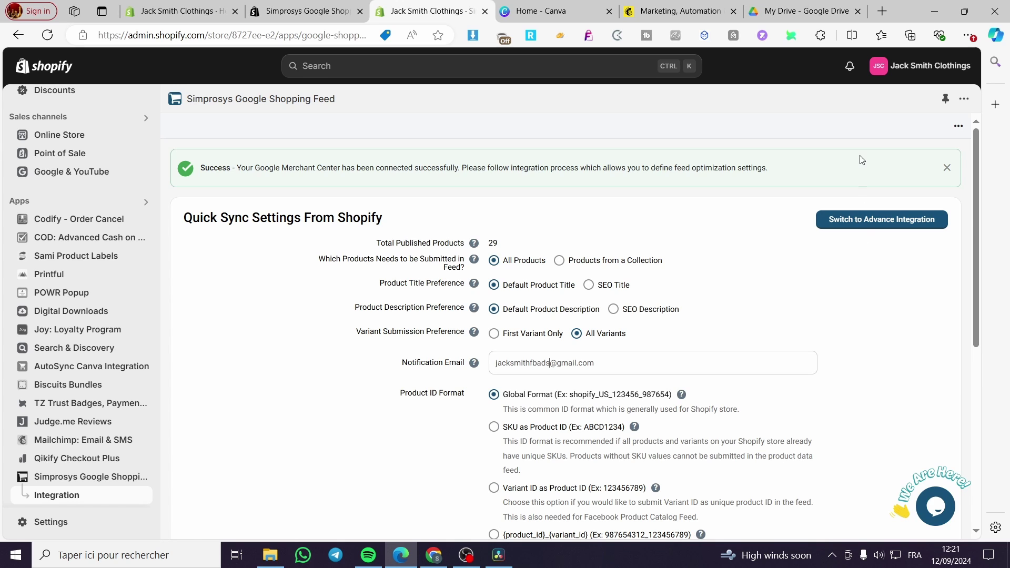
Sync the Quick Sync feed settings from the store.
scroll(873, 277, "down", 5)
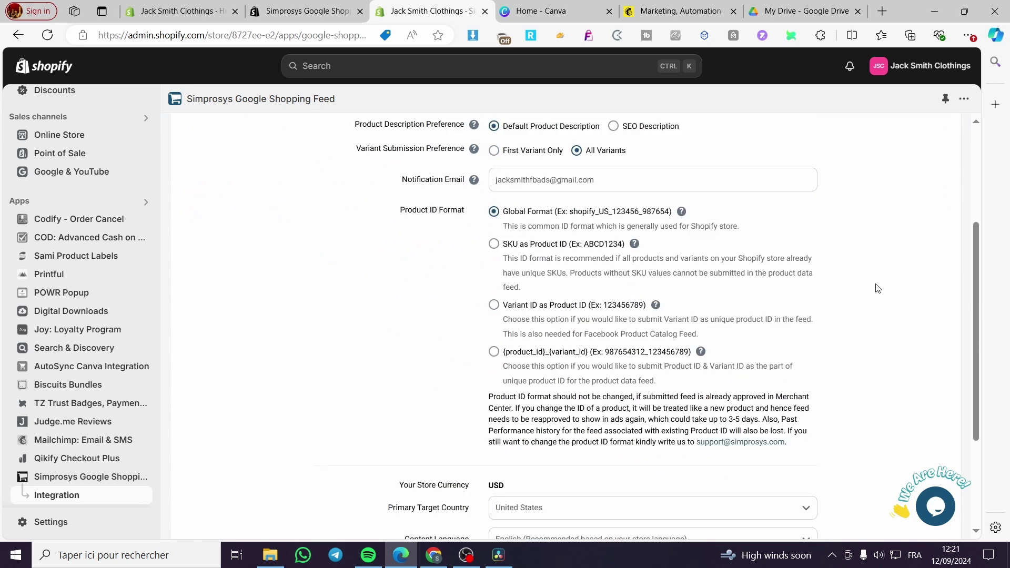
left_click(511, 445)
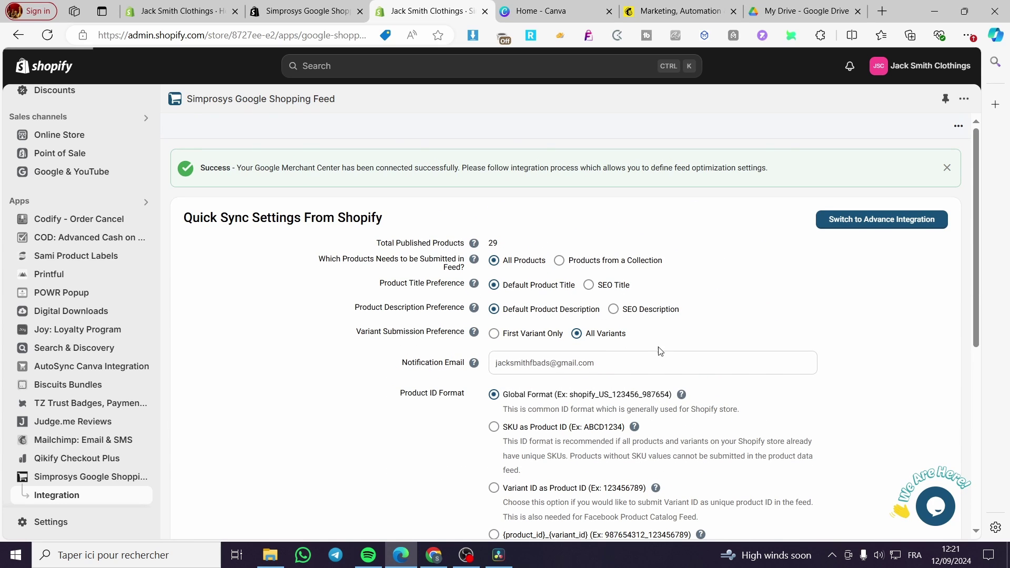
scroll(663, 379, "down", 5)
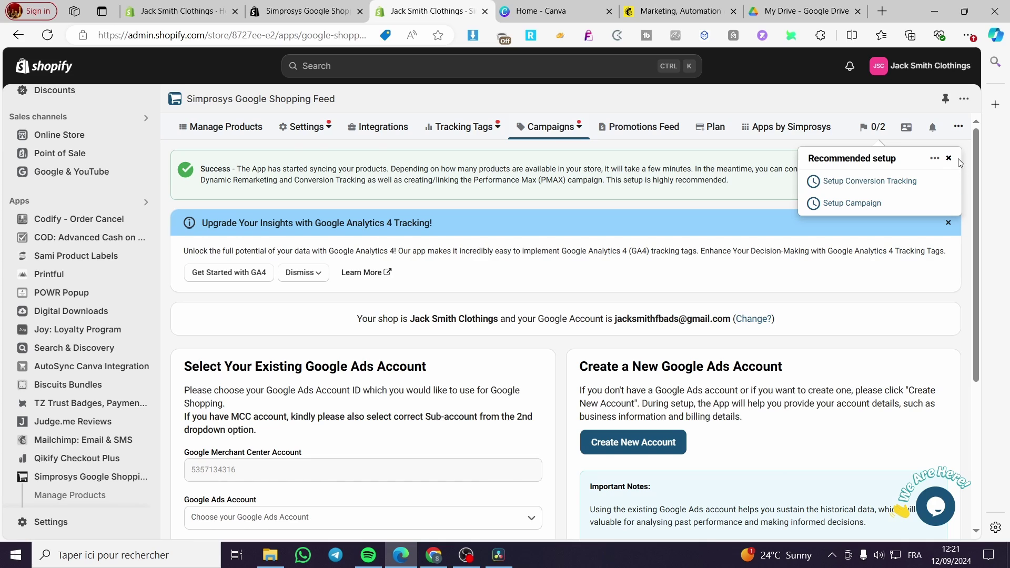
Dismiss the Recommended setup panel, choose the store's Google Ads account, and submit it for linking.
left_click(949, 158)
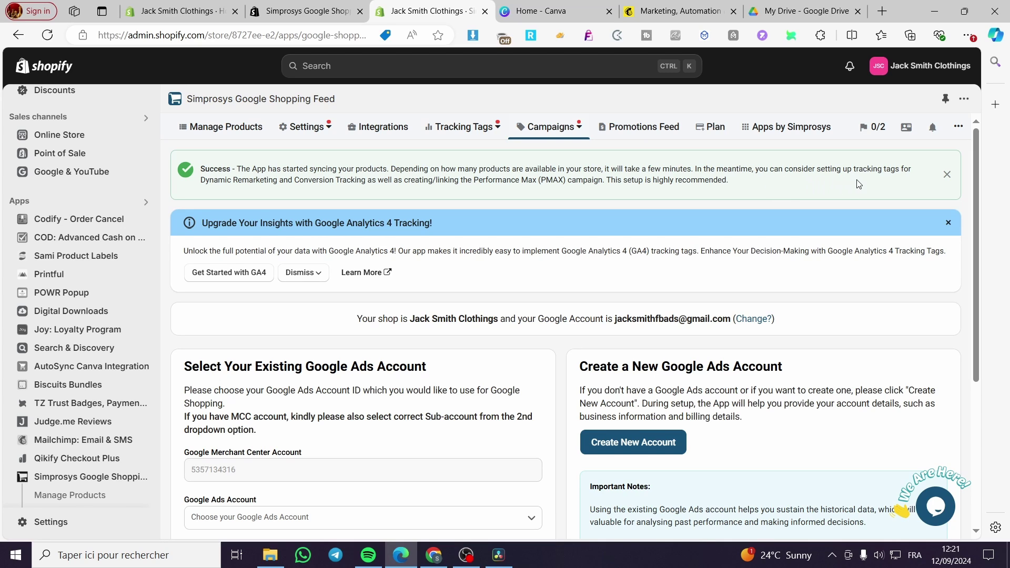
scroll(918, 203, "down", 5)
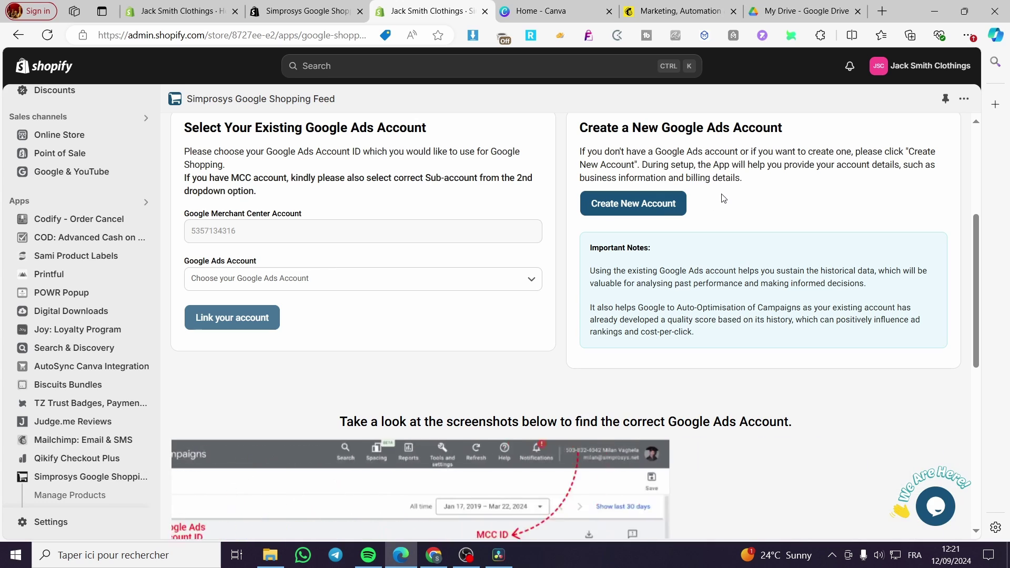
left_click(260, 279)
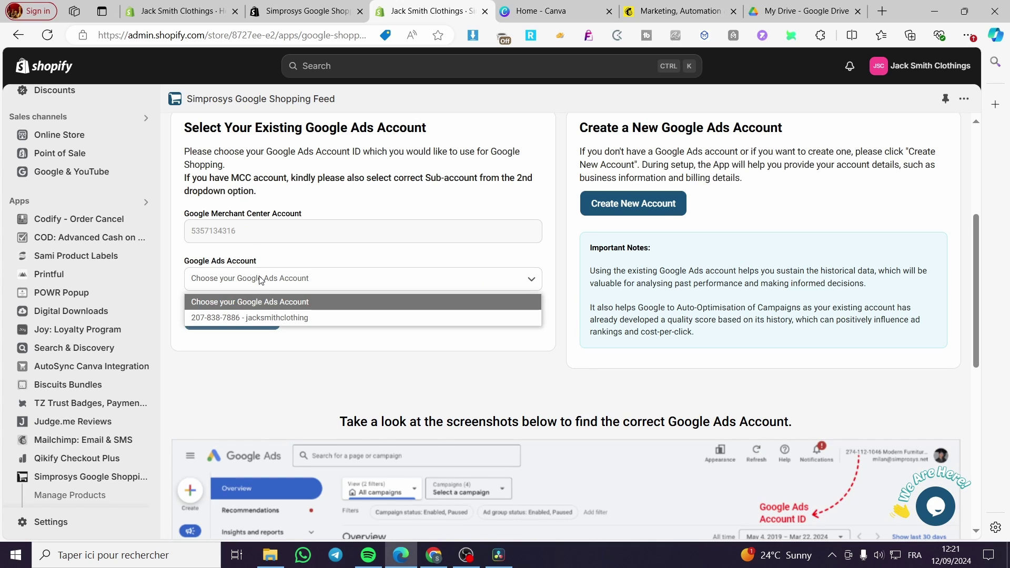
left_click(261, 317)
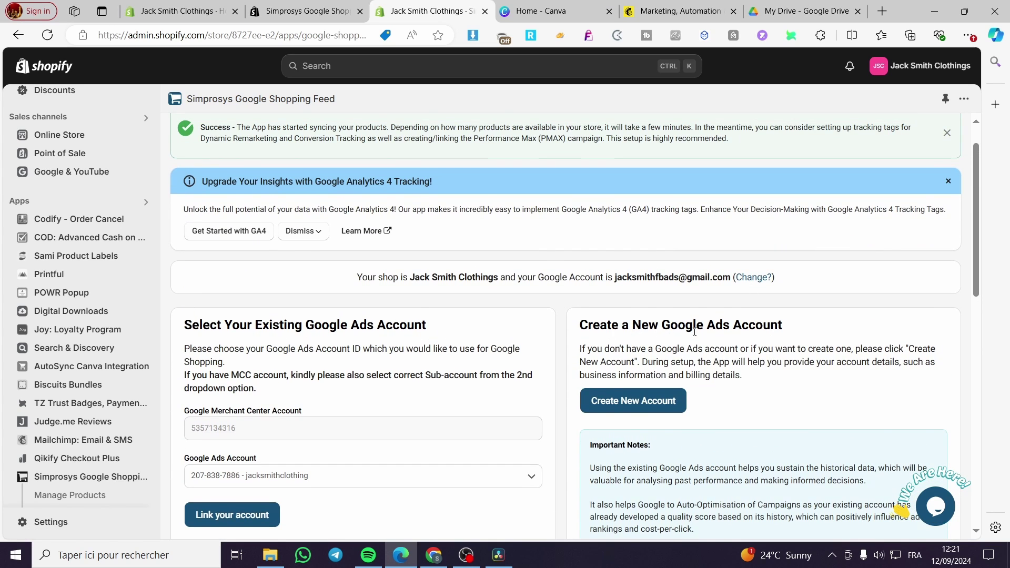
scroll(727, 331, "down", 5)
scroll(730, 312, "down", 6)
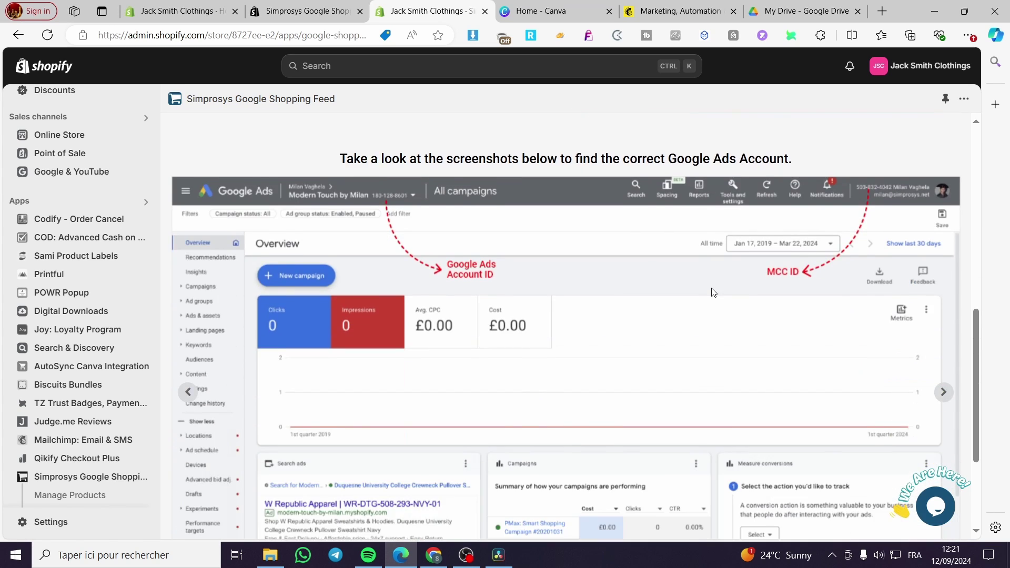
scroll(509, 258, "up", 6)
left_click(216, 455)
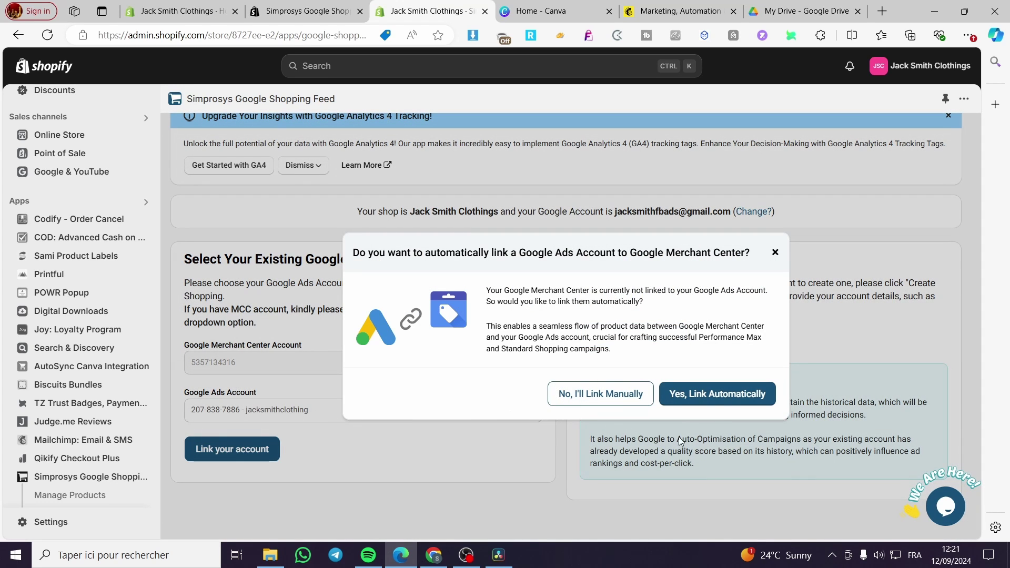
Accept automatic linking of Merchant Center to Google Ads and scroll the Activate App Extension page.
left_click(720, 402)
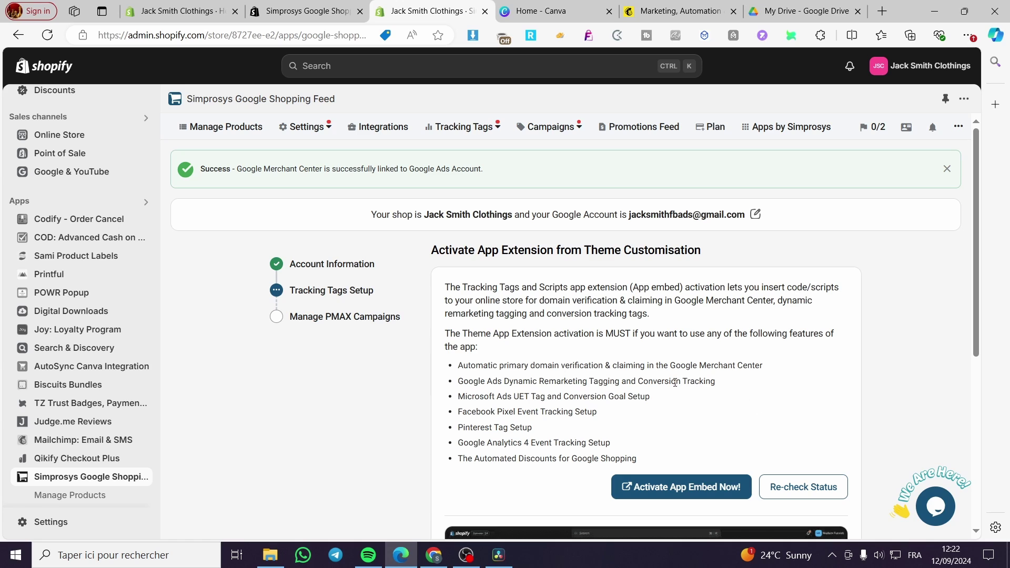
scroll(675, 383, "down", 3)
right_click(304, 321)
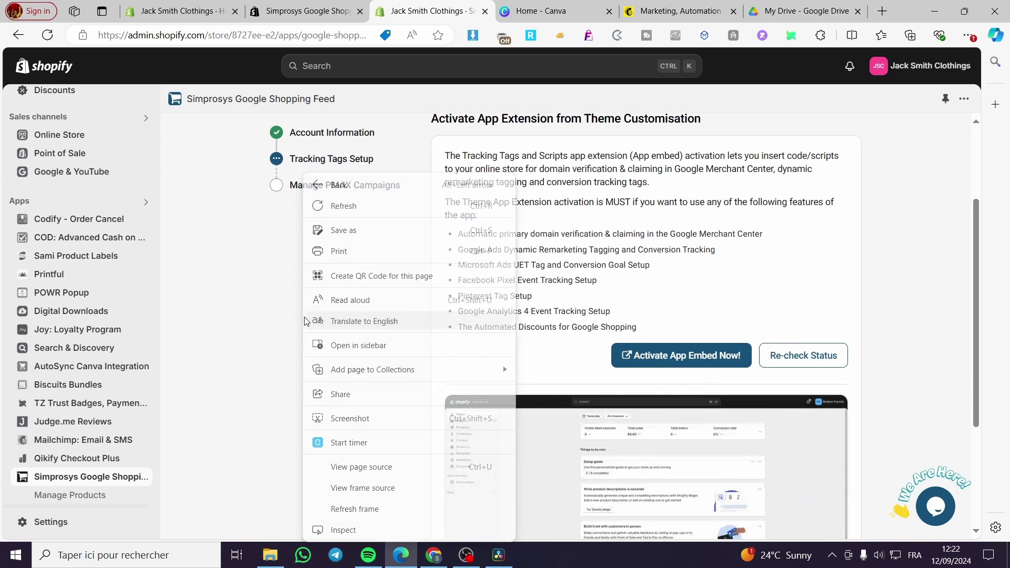
left_click(627, 243)
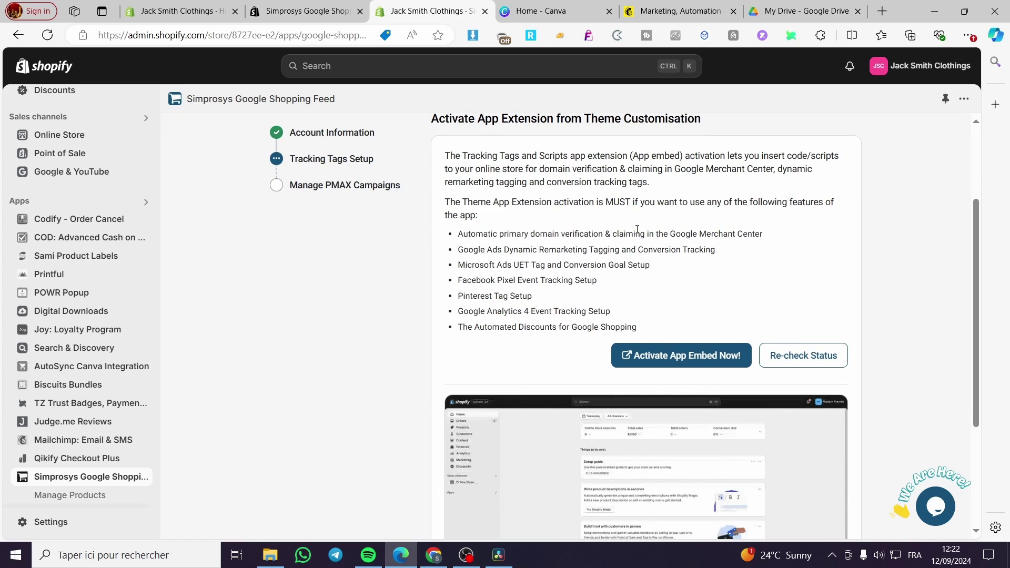
Enable the Tracking Tags and Scripts embed, save the Dawn theme, and go back to Simprosys.
left_click(700, 366)
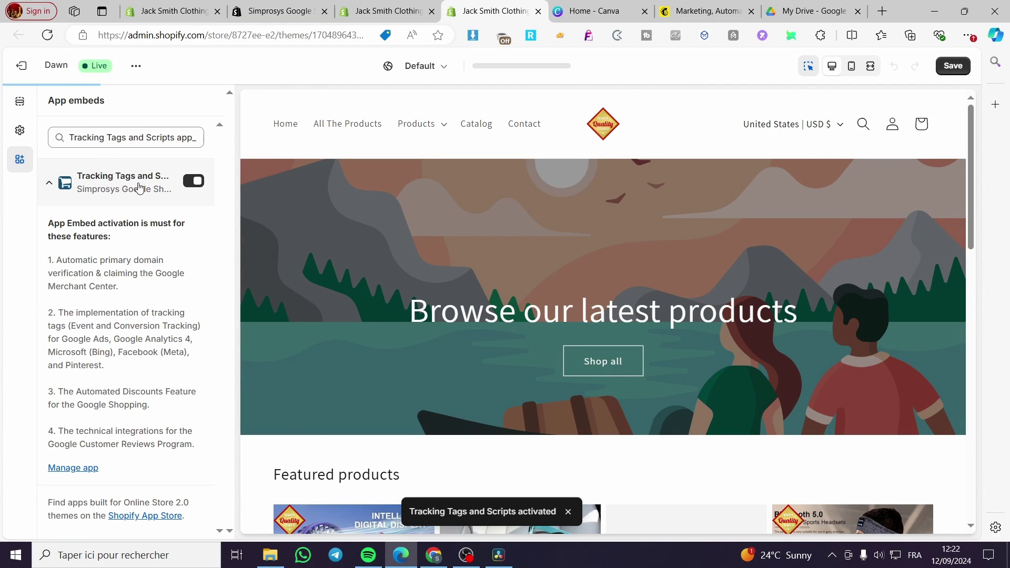
scroll(352, 257, "down", 5)
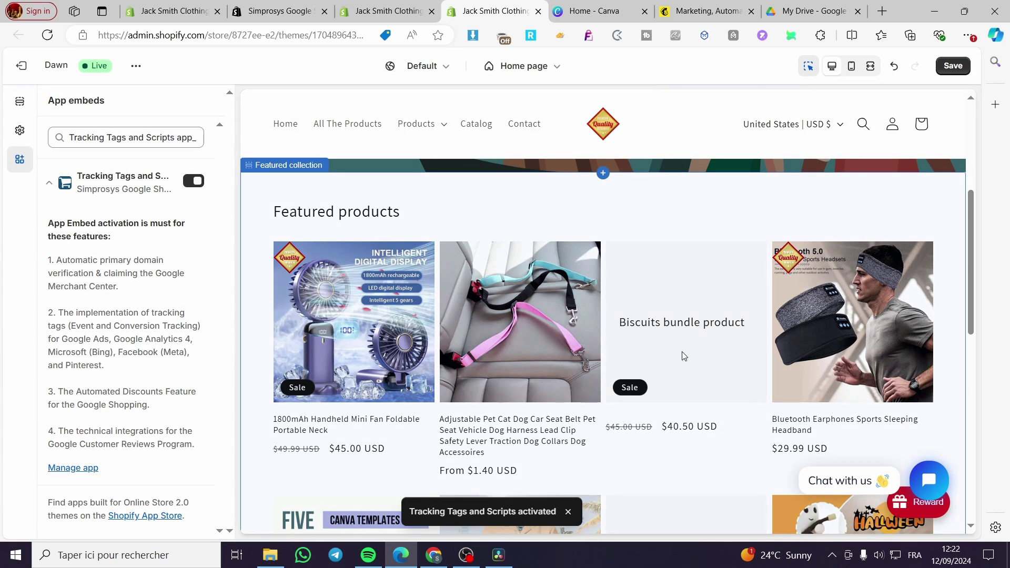
left_click(948, 67)
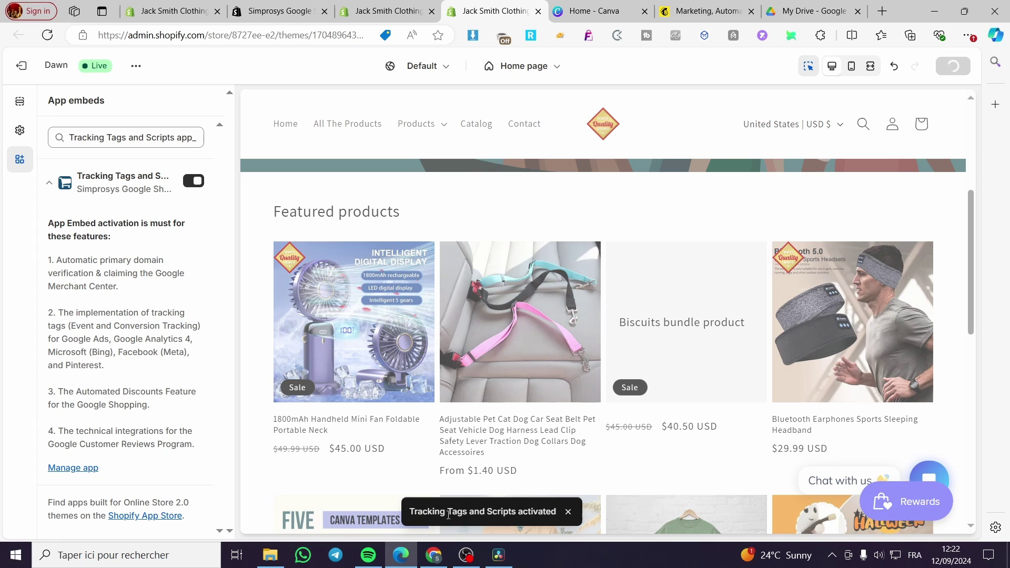
left_click(387, 11)
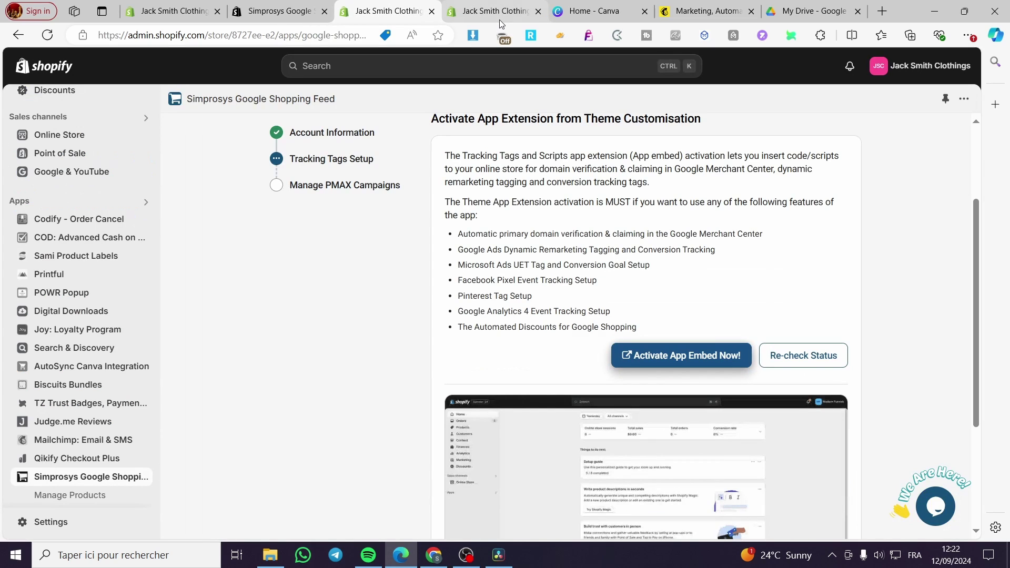
Re-check the status to confirm the theme app embed is active.
left_click(824, 367)
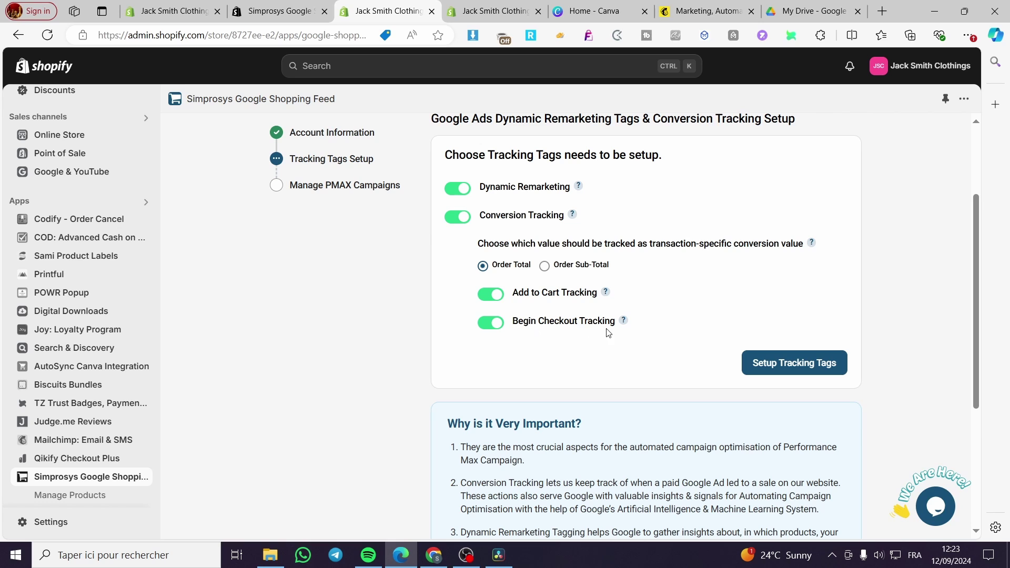
left_click(767, 361)
scroll(823, 361, "down", 4)
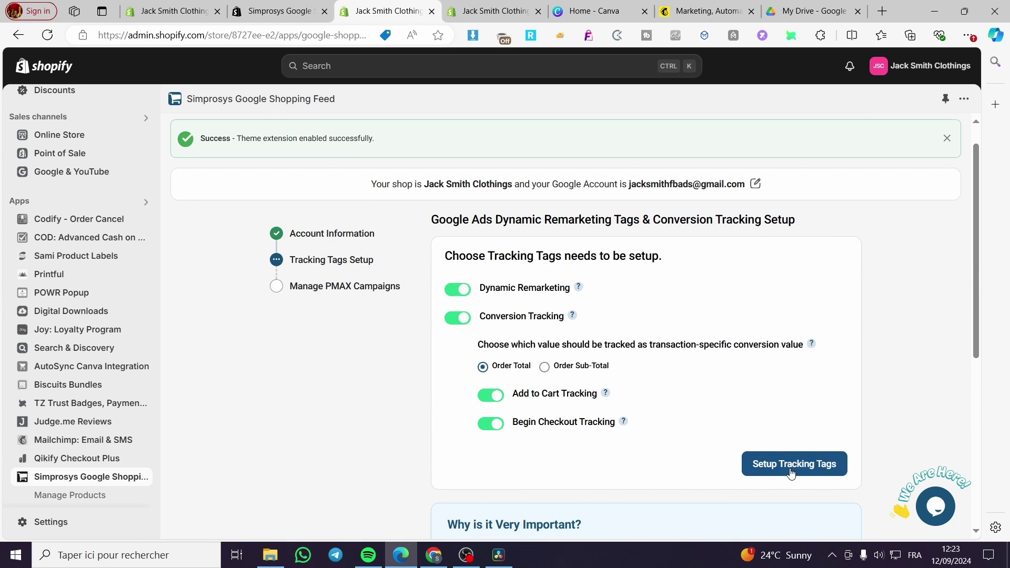
Set up Google dynamic remarketing and conversion tracking tags with all toggles left on.
left_click(819, 467)
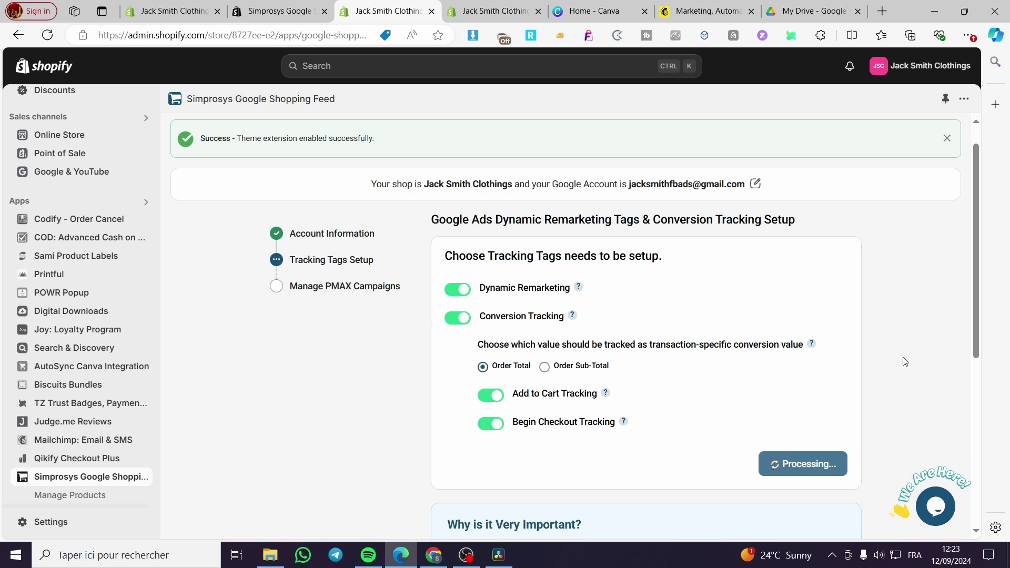
scroll(638, 473, "down", 3)
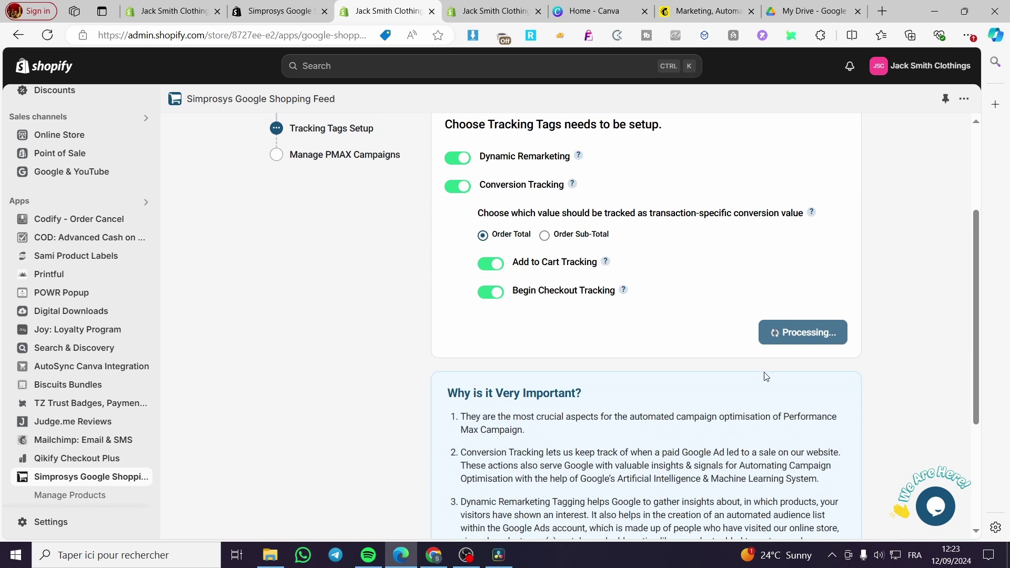
scroll(766, 376, "down", 4)
scroll(763, 389, "up", 4)
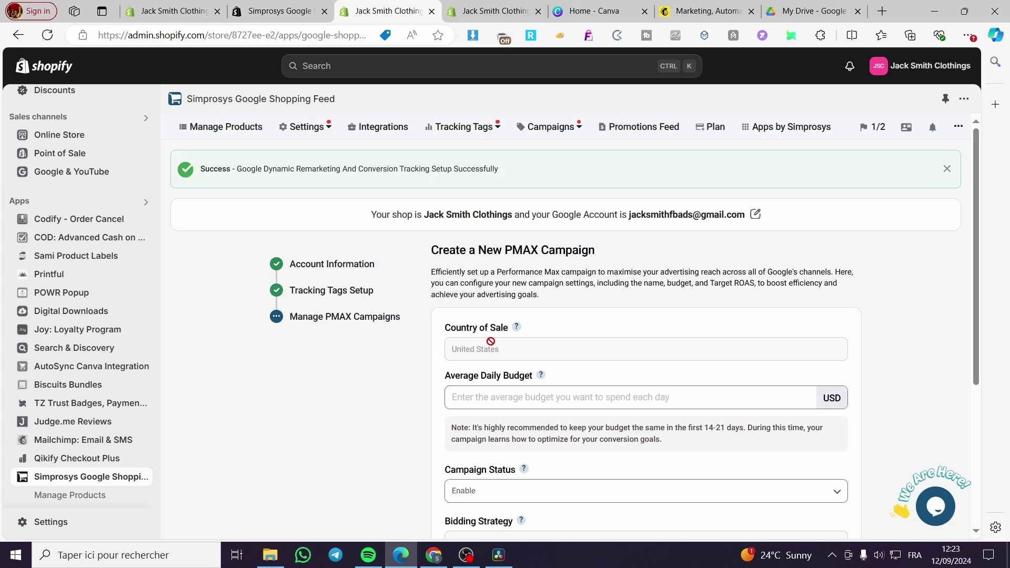
Keep the new PMAX campaign's status set to Enable.
scroll(513, 284, "down", 3)
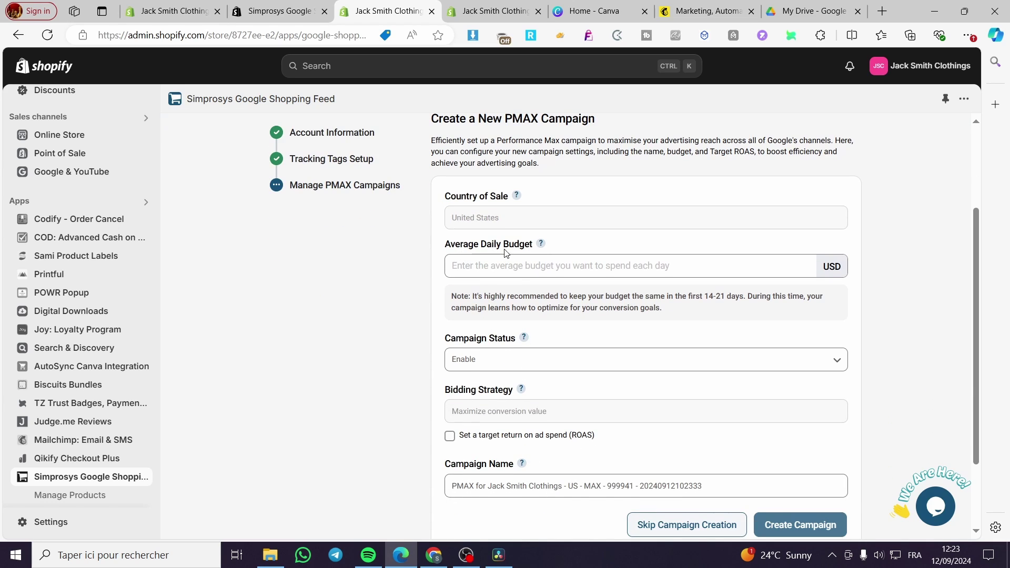
scroll(466, 375, "down", 2)
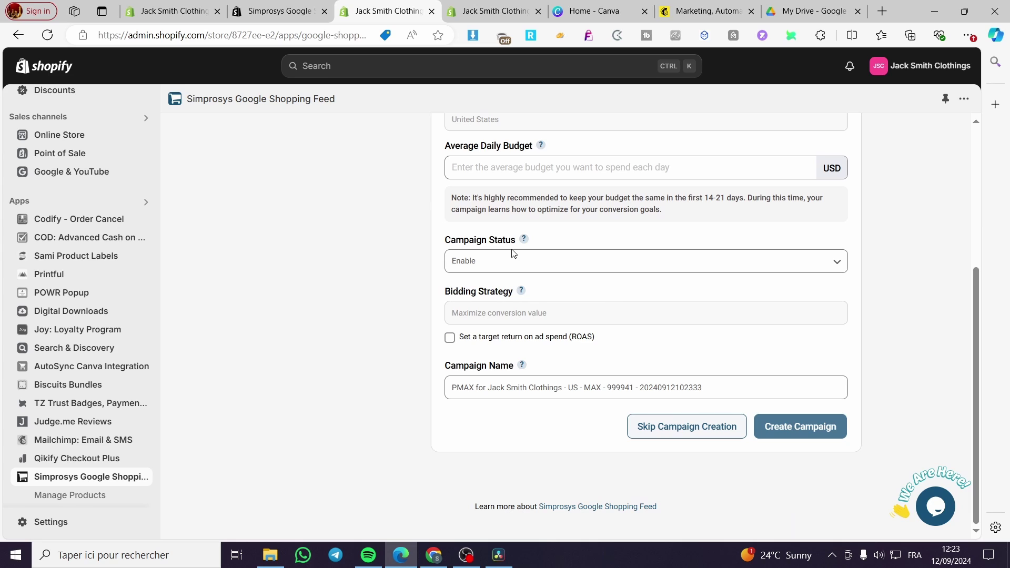
scroll(510, 252, "up", 3)
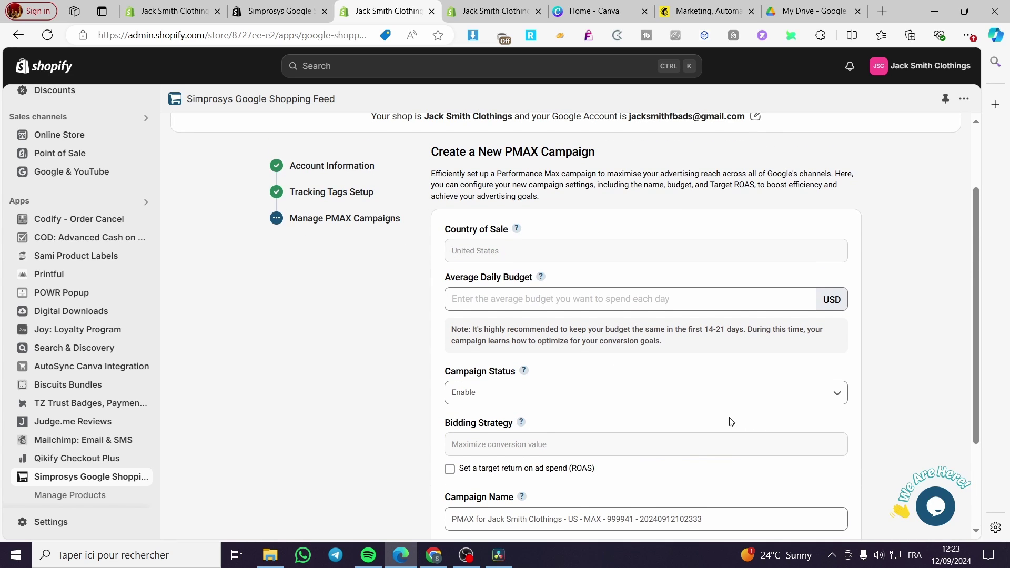
scroll(732, 422, "down", 3)
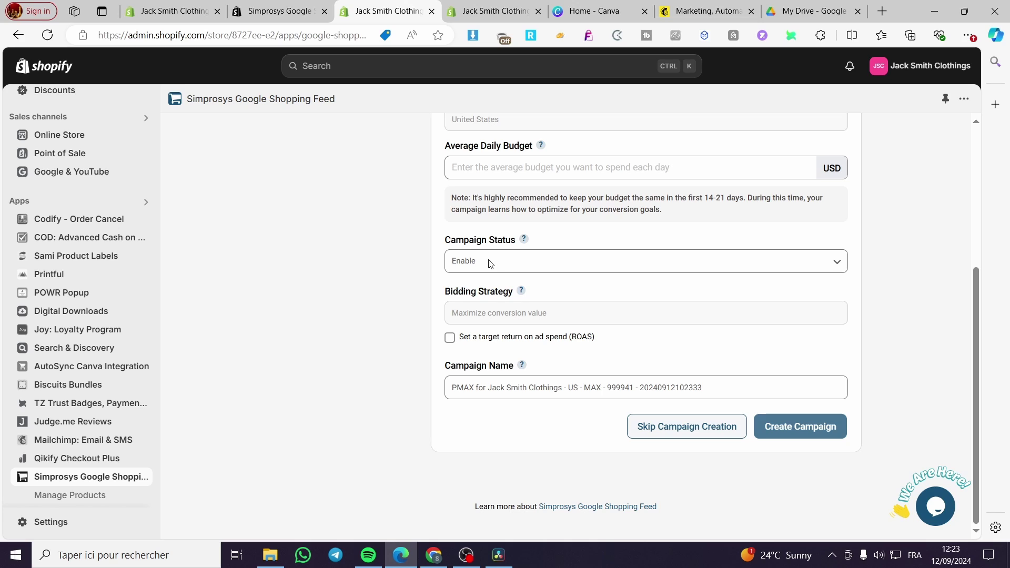
left_click(489, 263)
left_click(489, 262)
left_click_drag(709, 430, 607, 324)
scroll(607, 324, "up", 4)
Enter a 10 USD average daily budget and create the PMAX campaign.
left_click(529, 374)
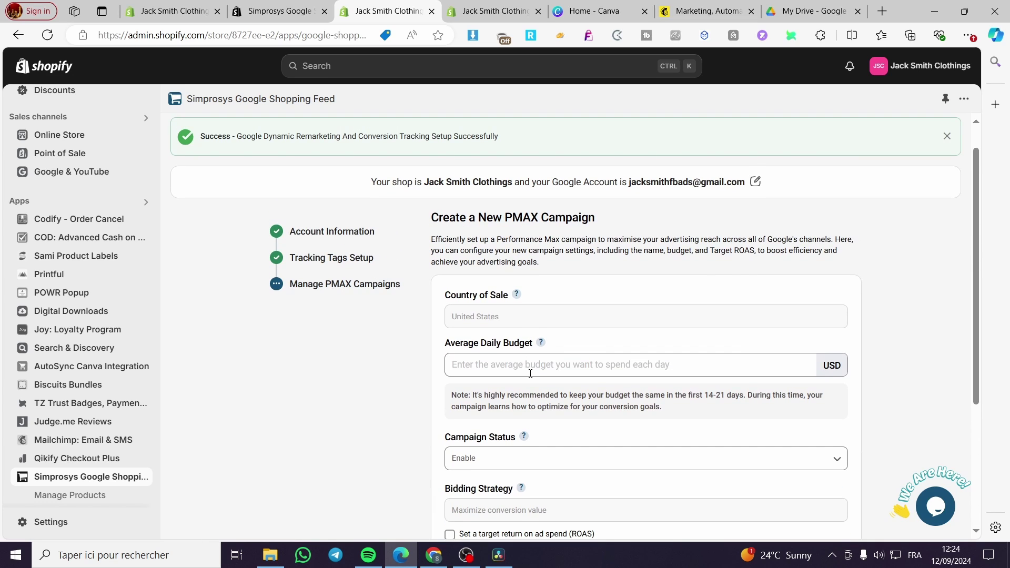
type("10")
scroll(863, 419, "down", 4)
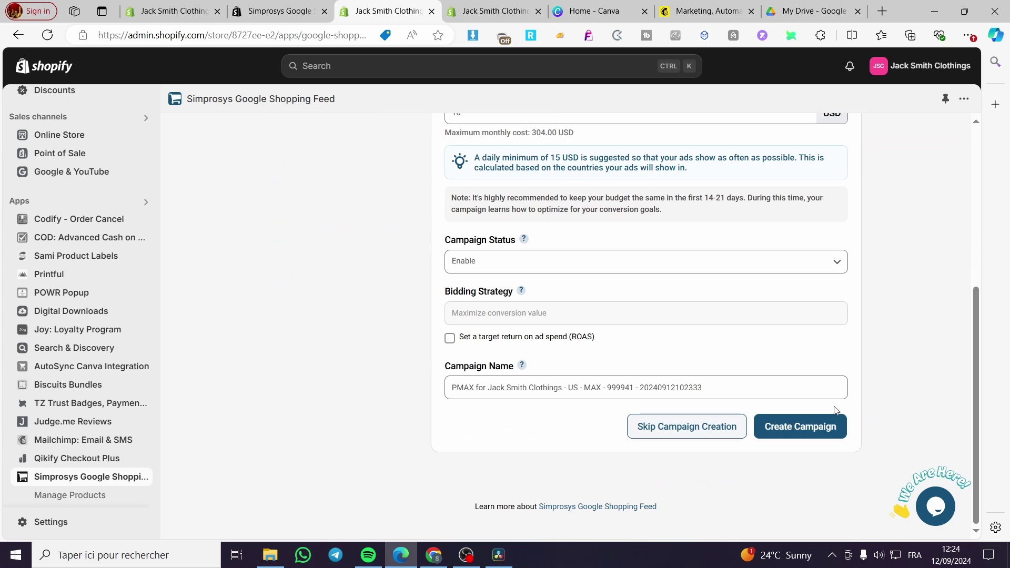
scroll(488, 338, "up", 3)
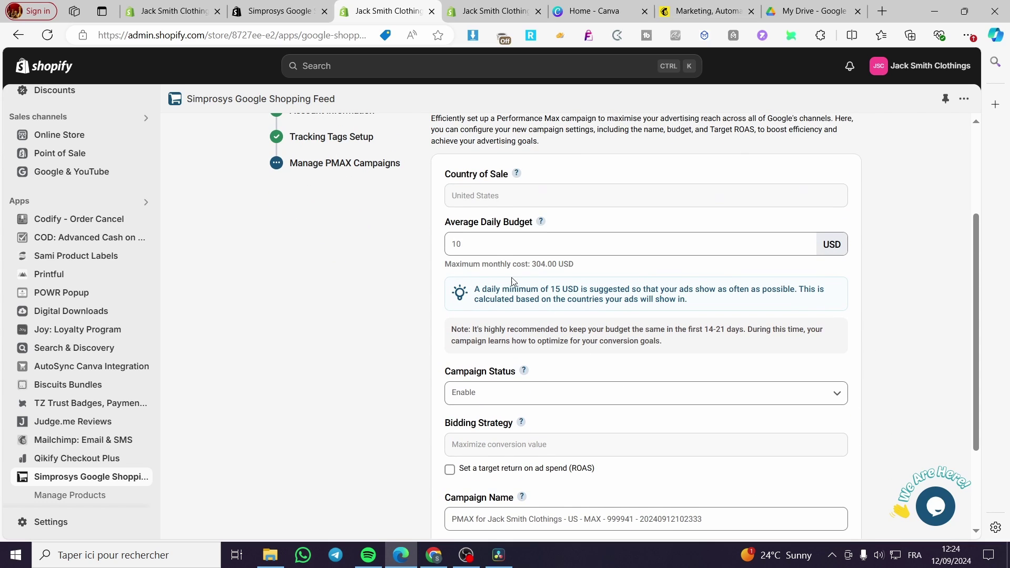
scroll(526, 316, "down", 3)
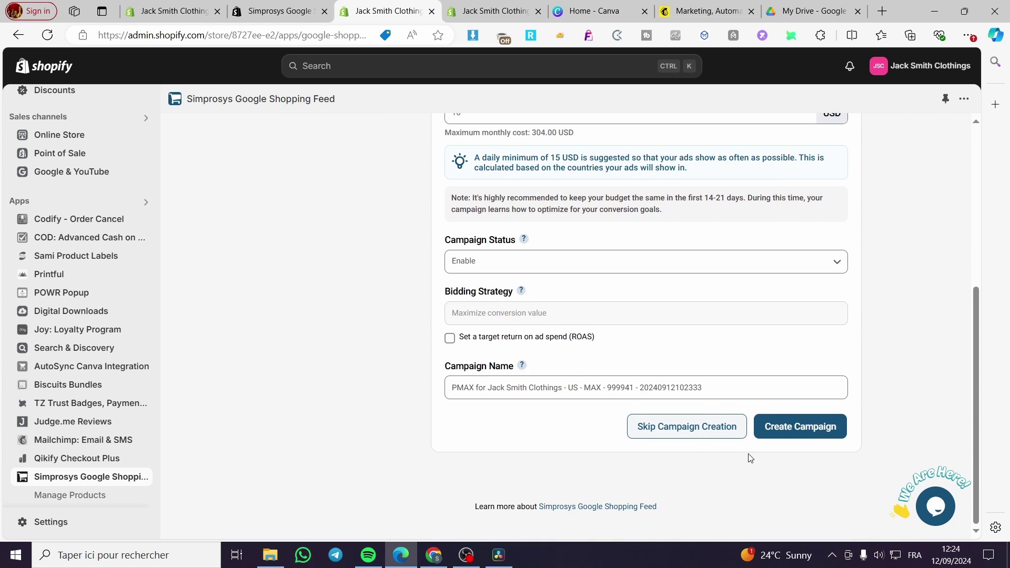
left_click(830, 433)
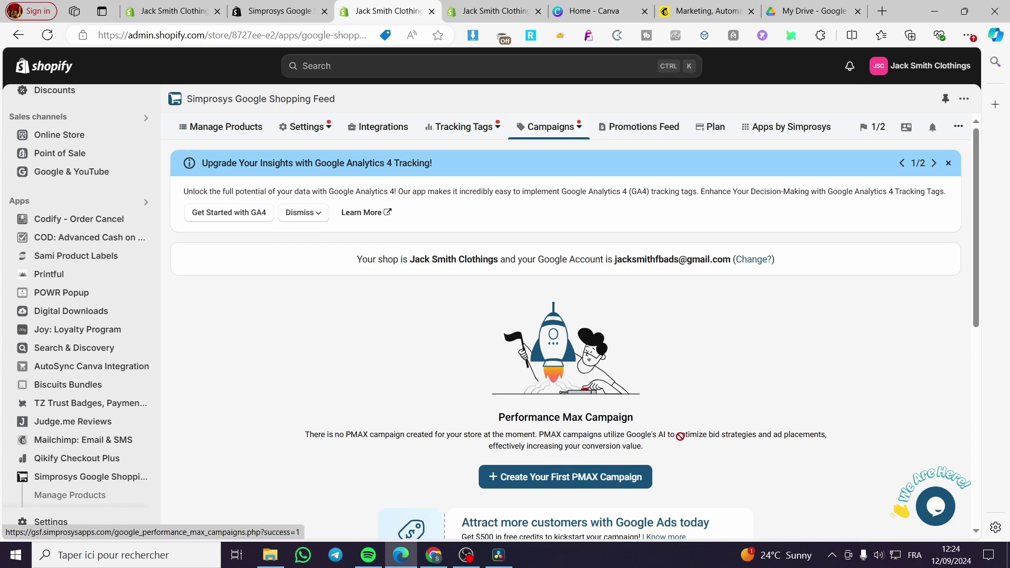
scroll(681, 437, "down", 4)
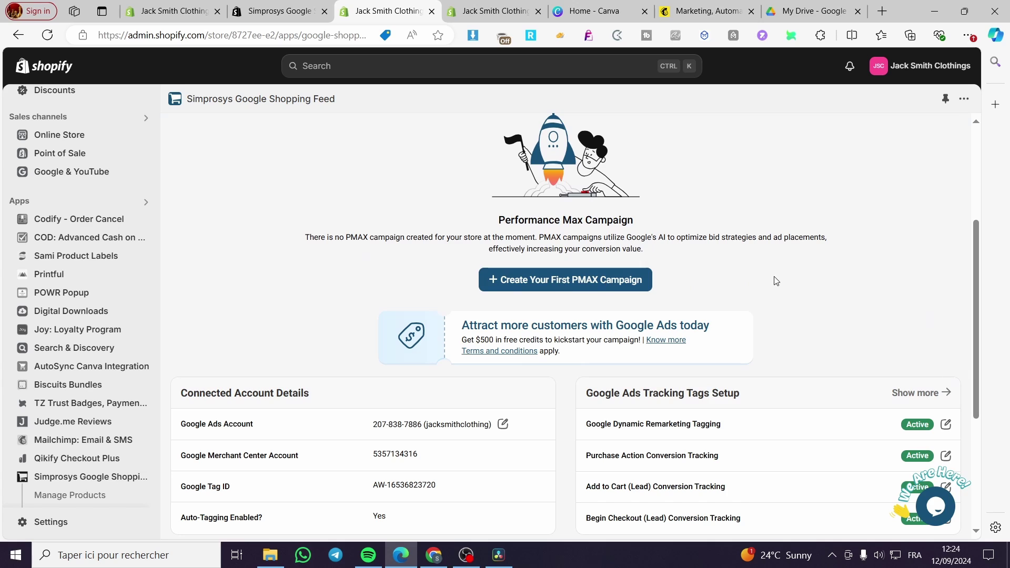
scroll(808, 275, "down", 4)
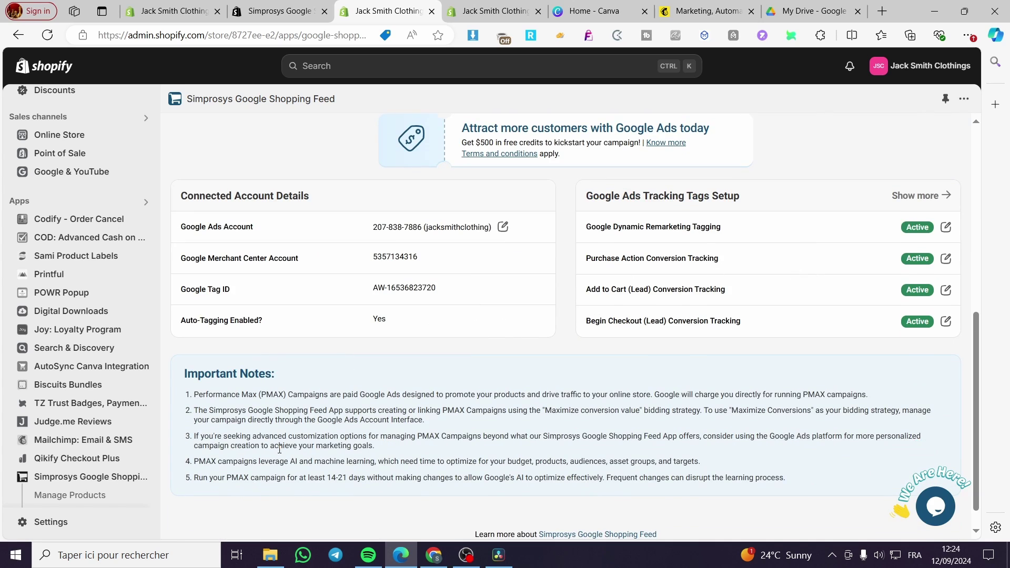
scroll(280, 449, "up", 8)
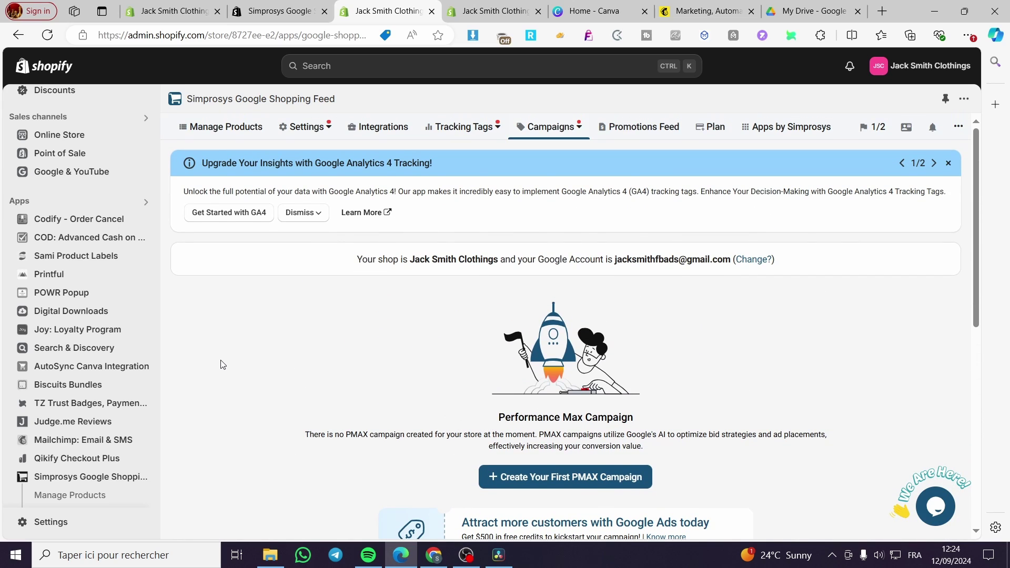
mouse_move(457, 129)
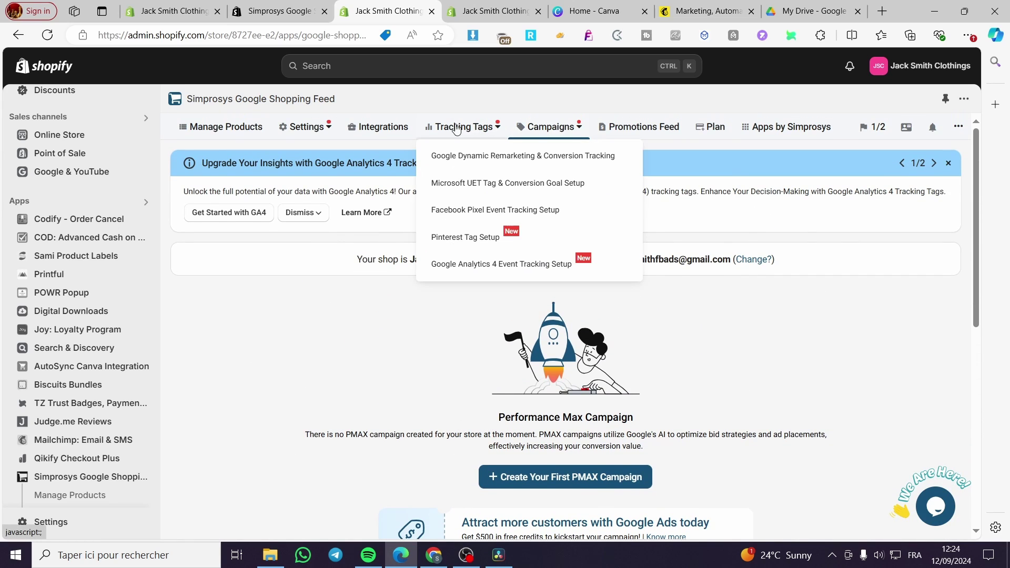
Go from Integrations to Manage Products to view the 179 feed products and their statuses.
left_click(397, 138)
mouse_move(550, 129)
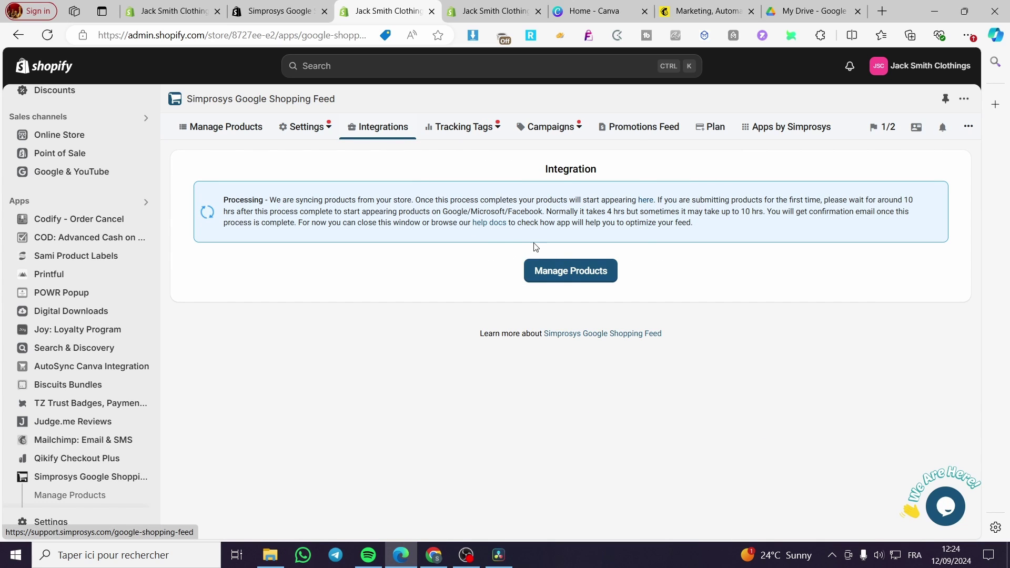
mouse_move(461, 133)
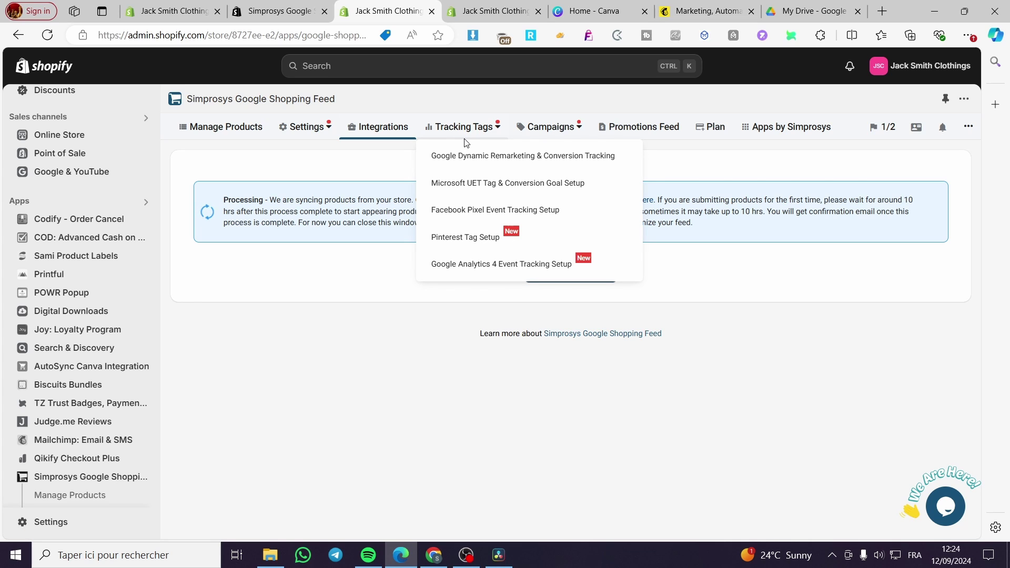
scroll(85, 411, "down", 2)
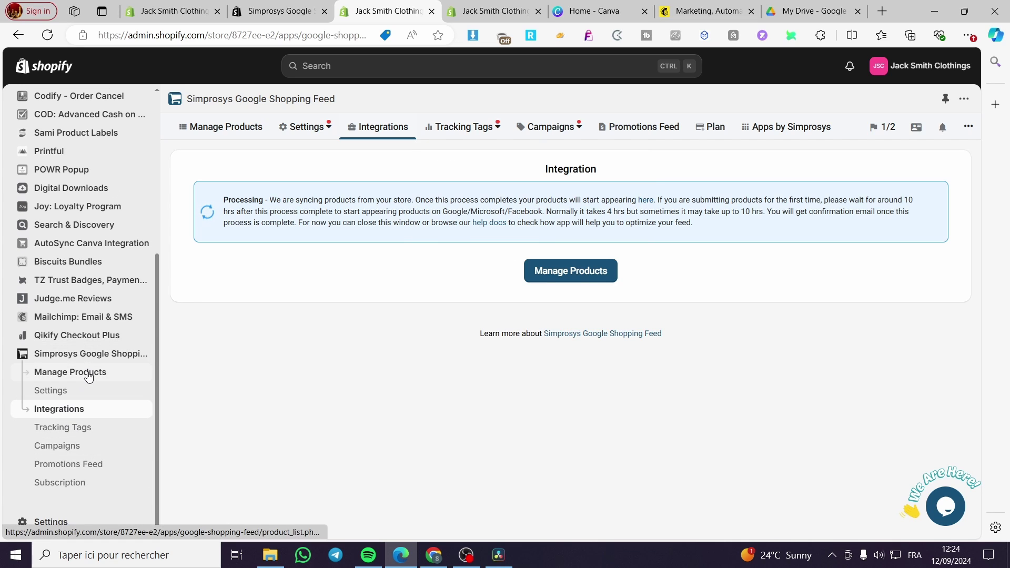
left_click(89, 374)
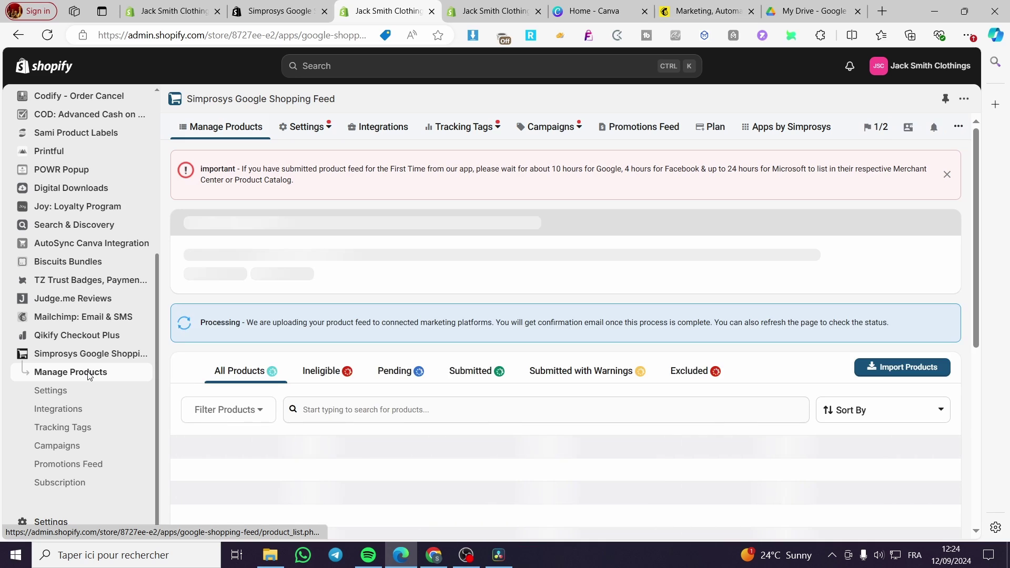
scroll(413, 390, "down", 2)
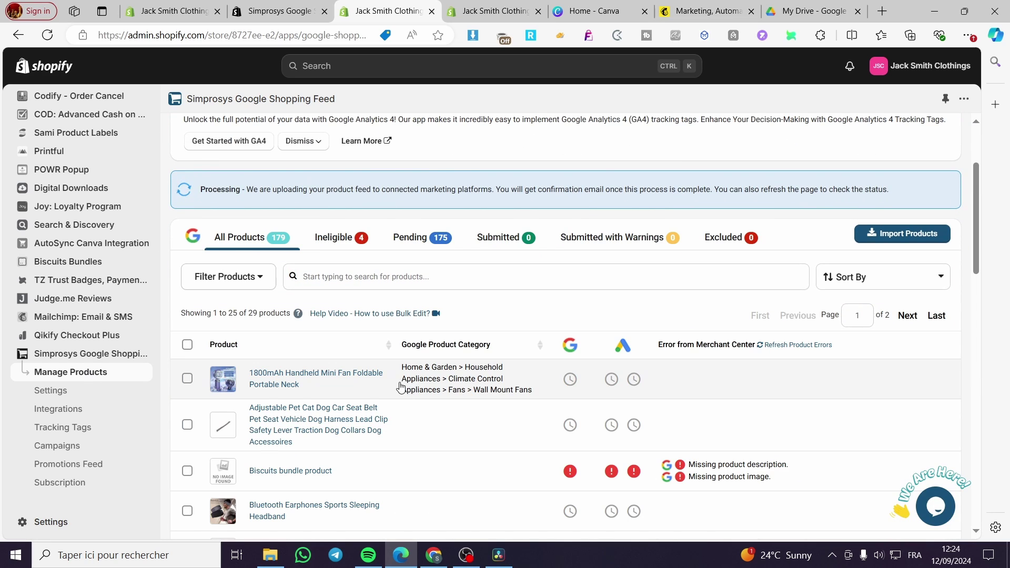
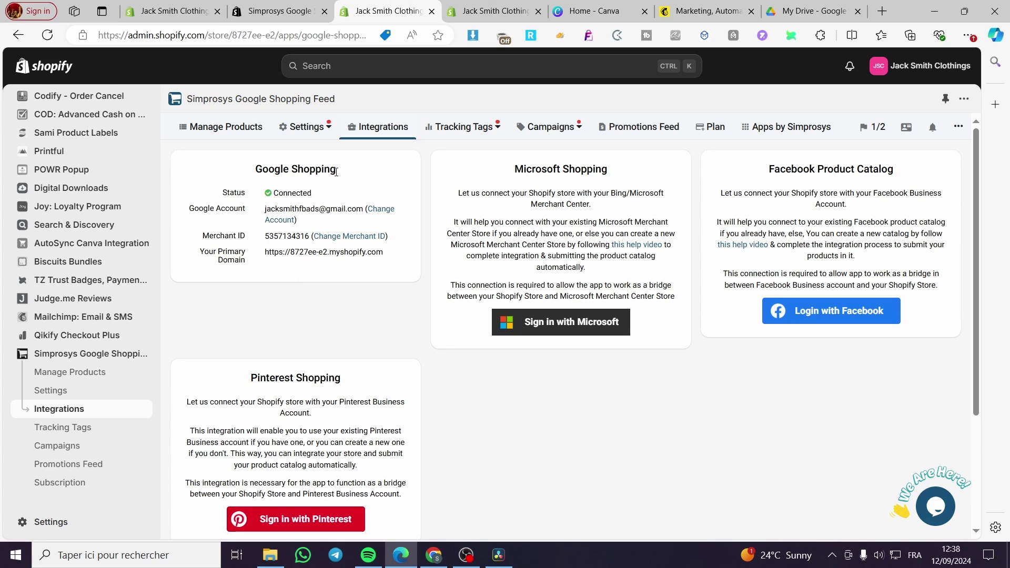
Highlight the Google Shopping heading text, then clear the selection.
left_click_drag(336, 171, 250, 168)
left_click(368, 186)
left_click_drag(338, 172, 260, 166)
left_click(267, 178)
Review the Tracking Tags setup, then go to the Performance Max campaigns page.
left_click(53, 428)
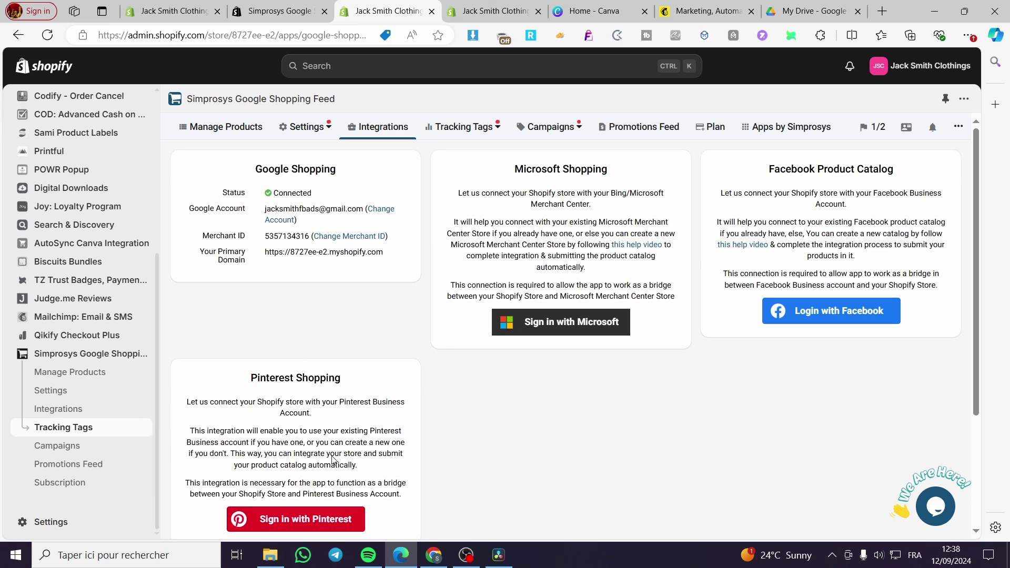
scroll(685, 392, "down", 2)
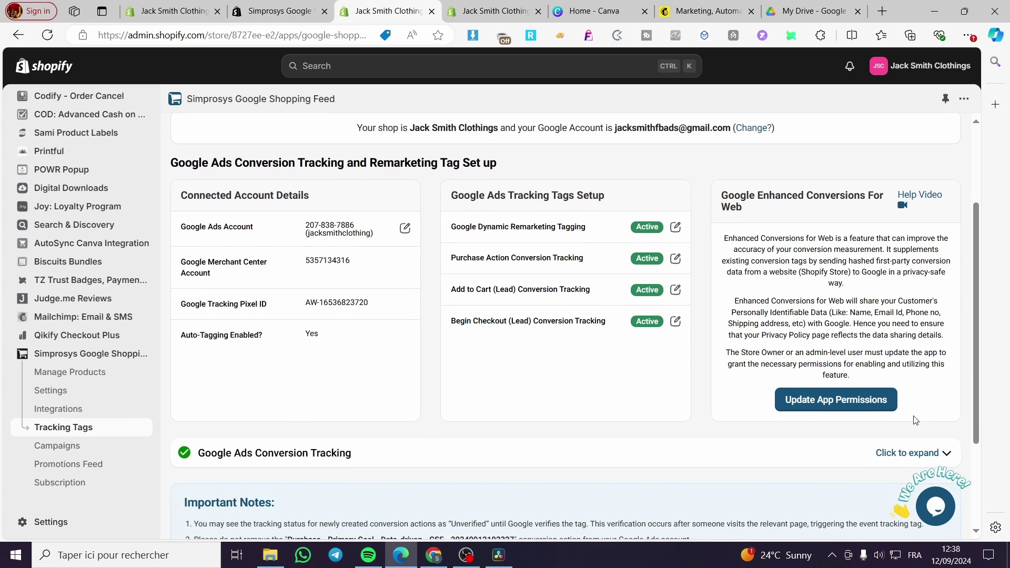
scroll(571, 373, "down", 2)
scroll(572, 373, "up", 3)
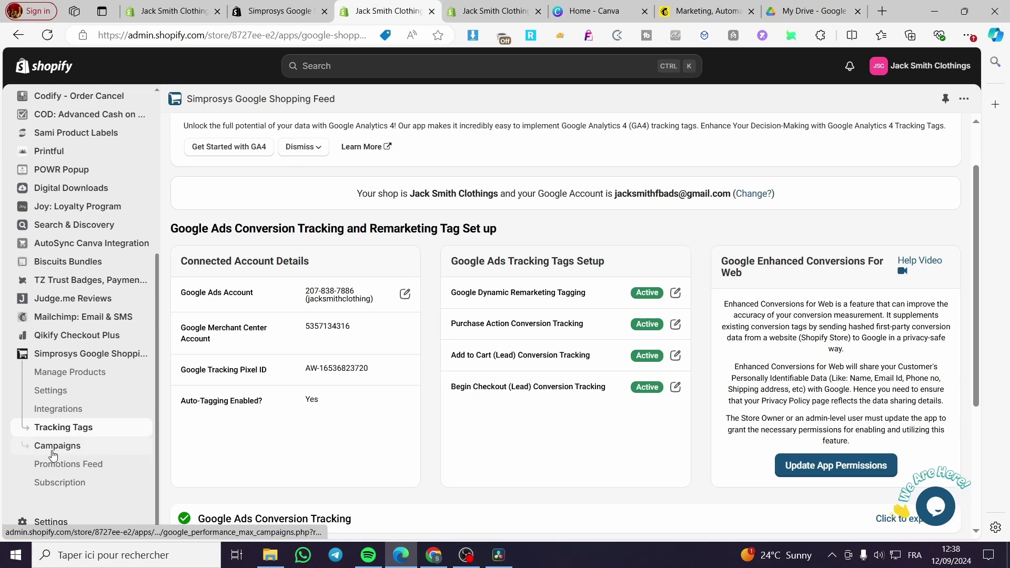
left_click(75, 465)
left_click(68, 447)
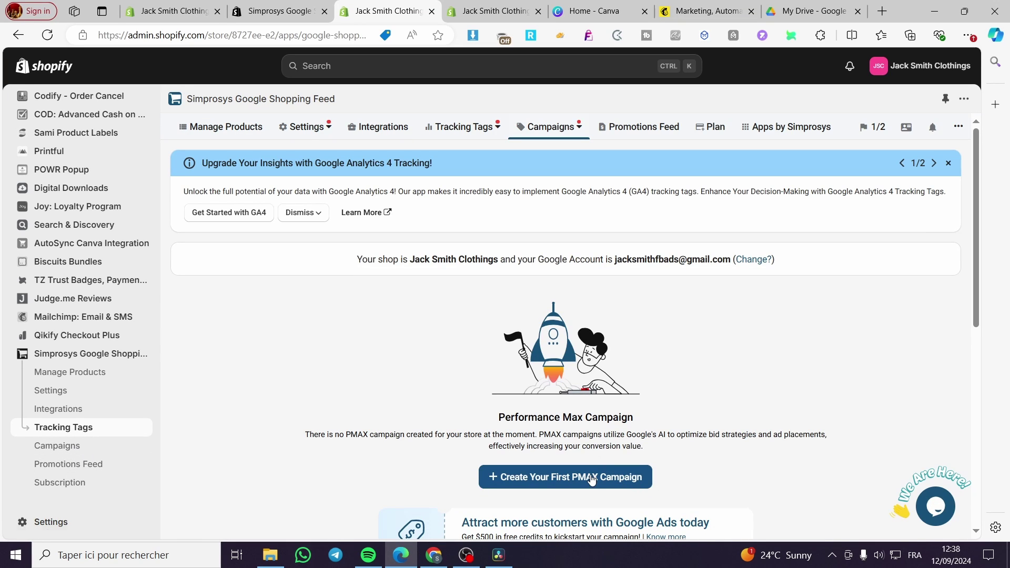
Look over the Create Promotion form from Promotions Feed, then move to the Subscription plan page.
scroll(592, 480, "down", 1)
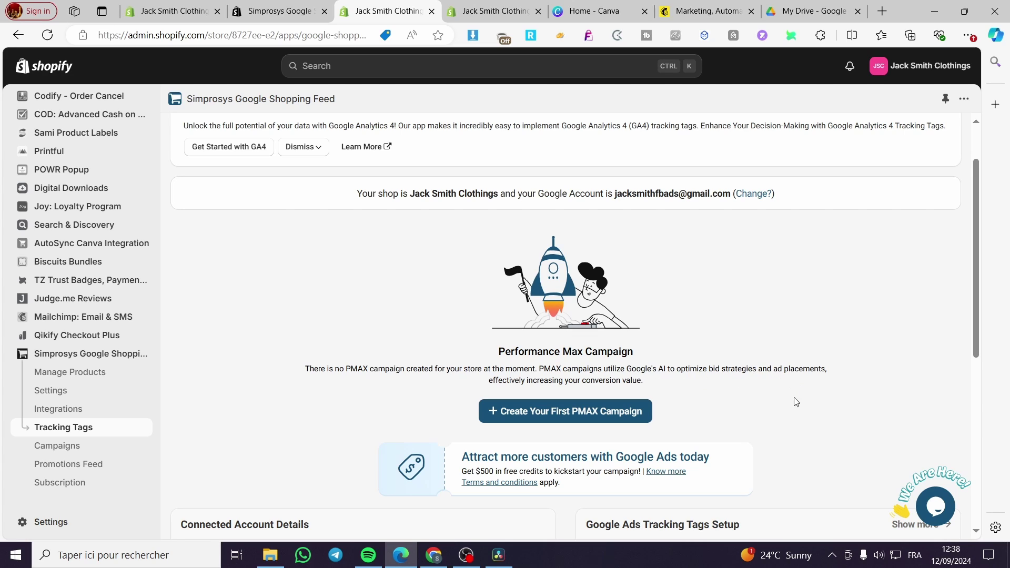
left_click(82, 468)
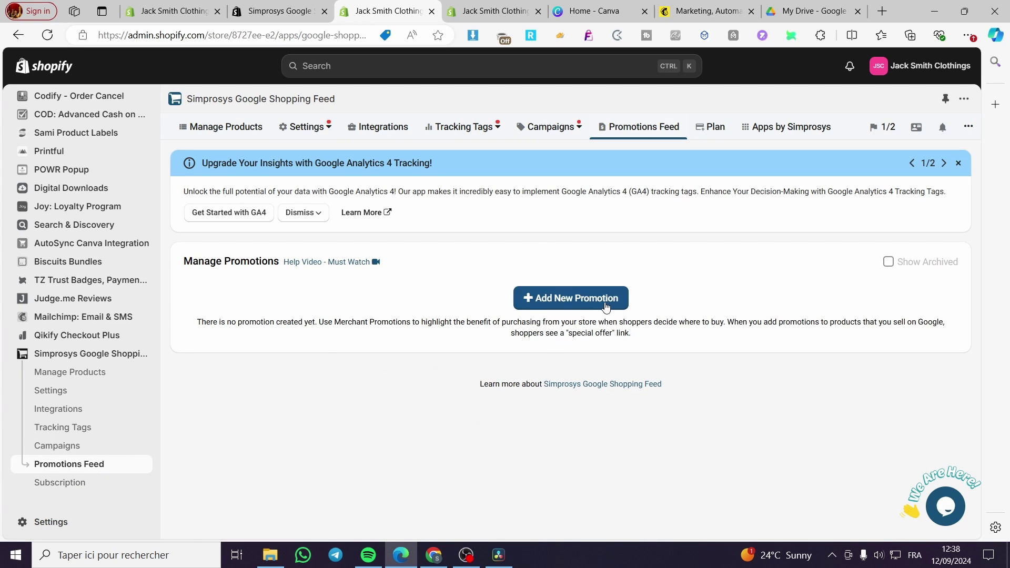
left_click(606, 304)
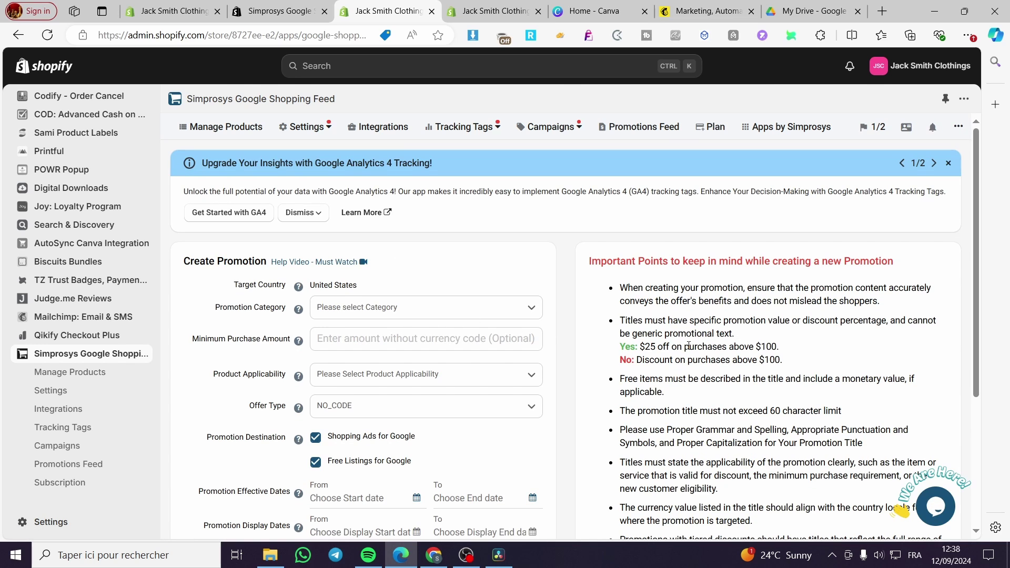
scroll(688, 346, "down", 4)
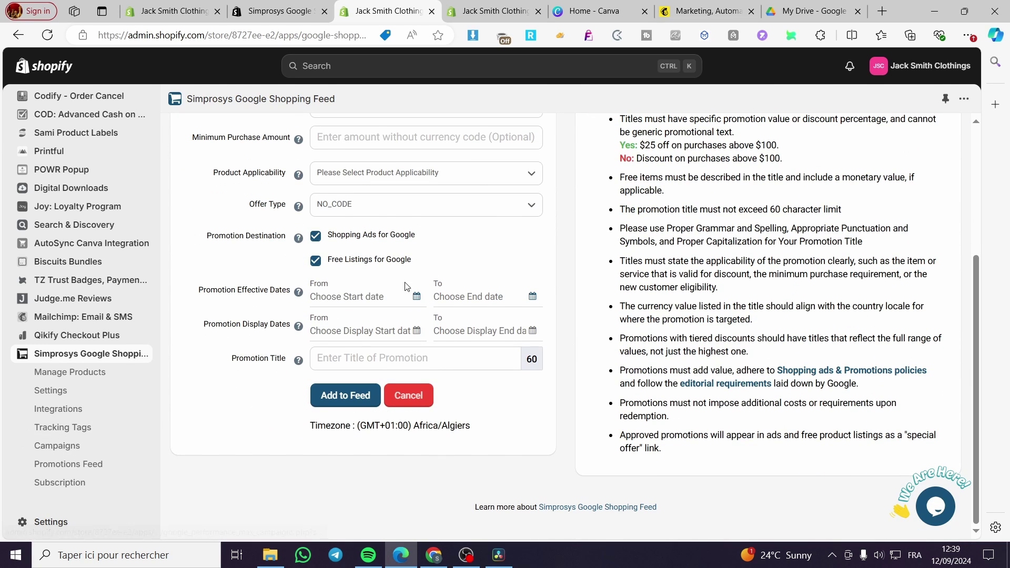
scroll(195, 316, "up", 1)
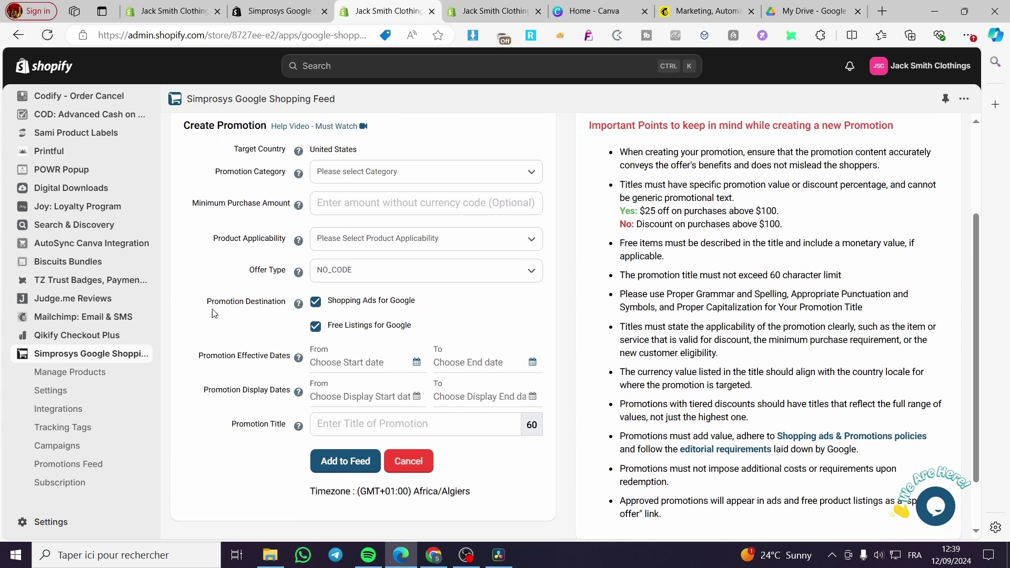
left_click(65, 482)
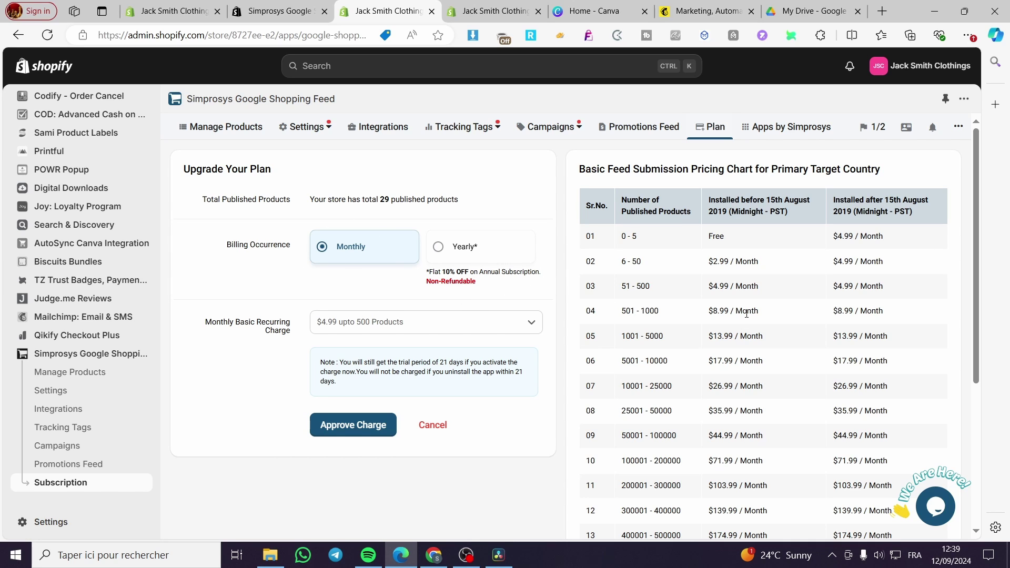
Scroll through the plan pricing chart, then return to the app's Integrations page.
scroll(736, 300, "down", 5)
scroll(579, 321, "up", 5)
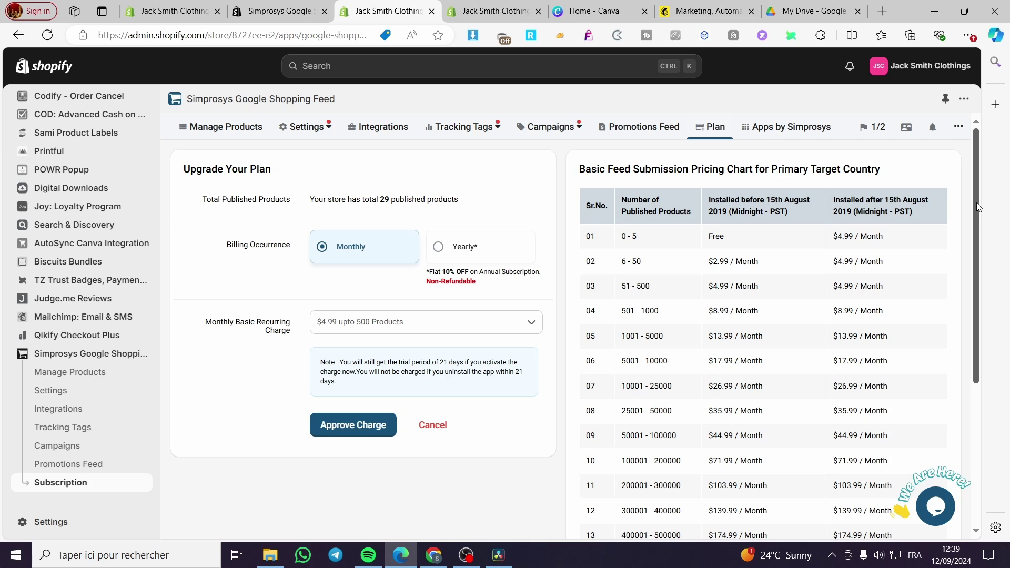
mouse_move(979, 207)
left_mouse_down()
mouse_move(974, 217)
mouse_move(972, 188)
left_mouse_up()
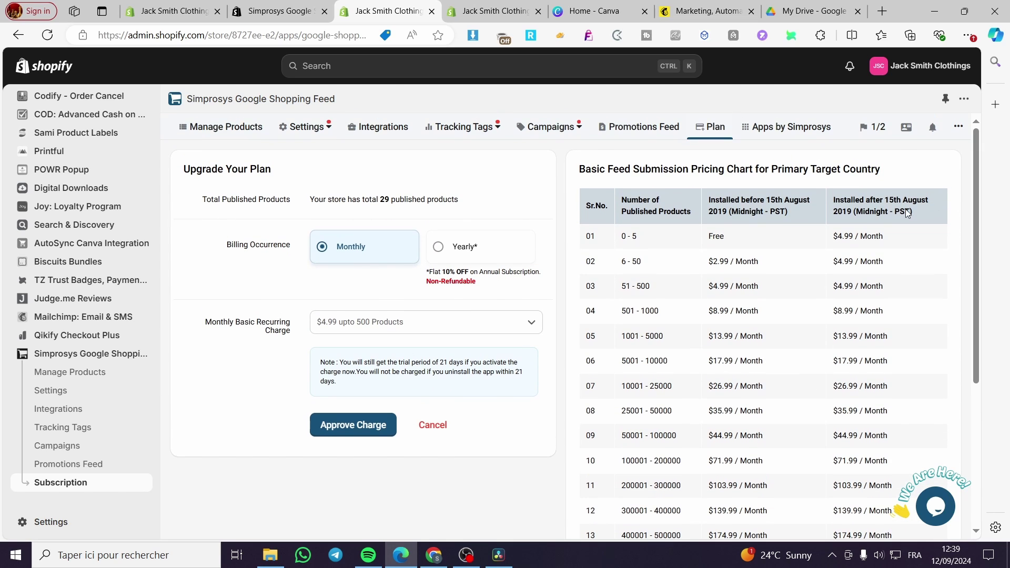
scroll(874, 197, "down", 4)
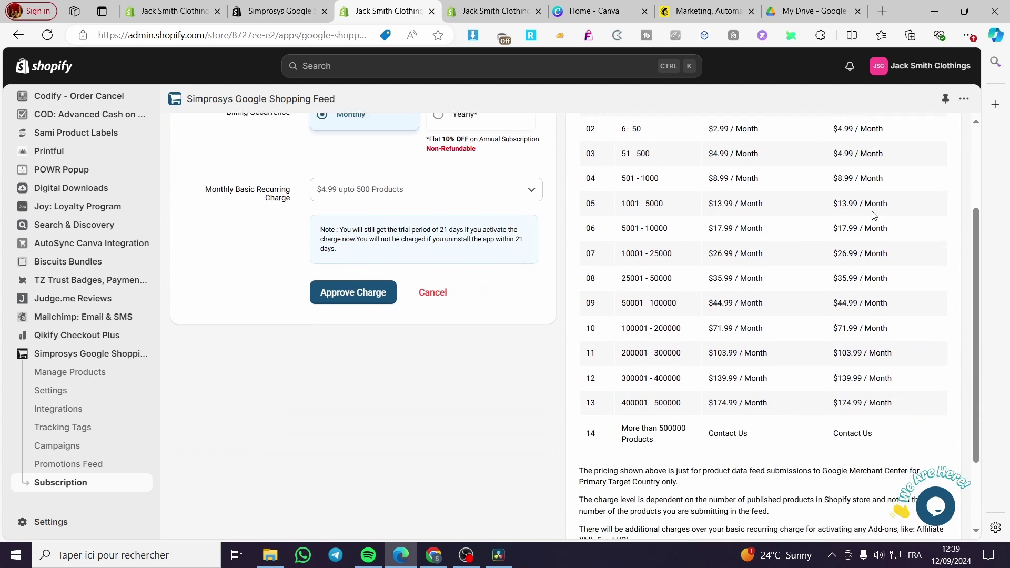
scroll(624, 339, "up", 4)
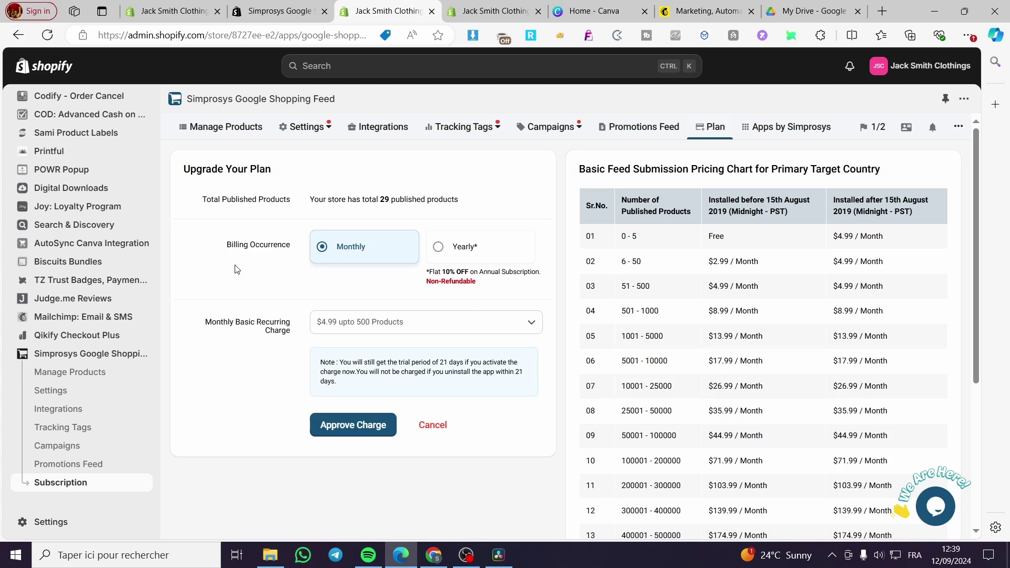
left_click(100, 357)
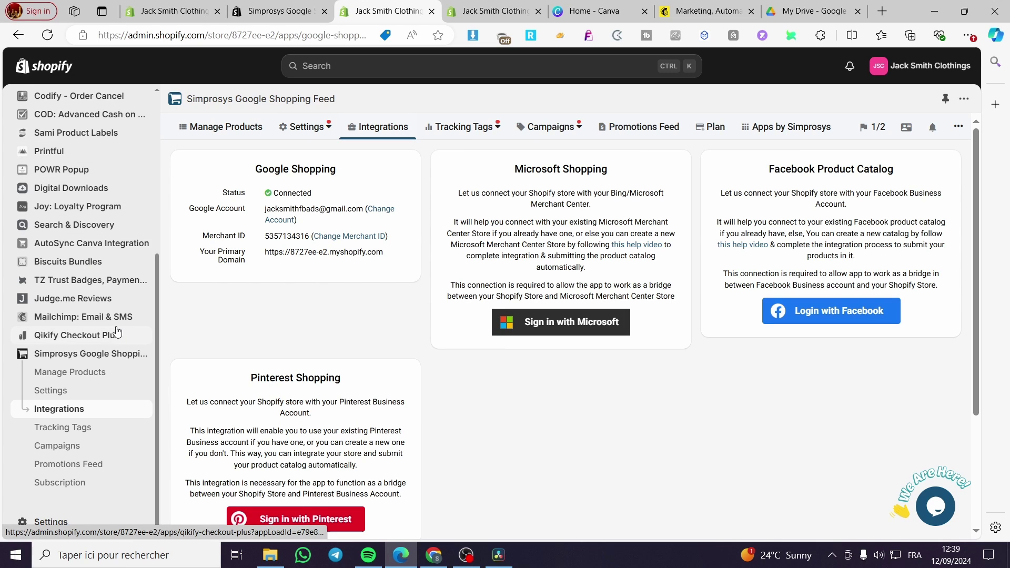
Browse the Checkout, Payments and Shipping and delivery settings, then close settings and open Products.
left_click(47, 523)
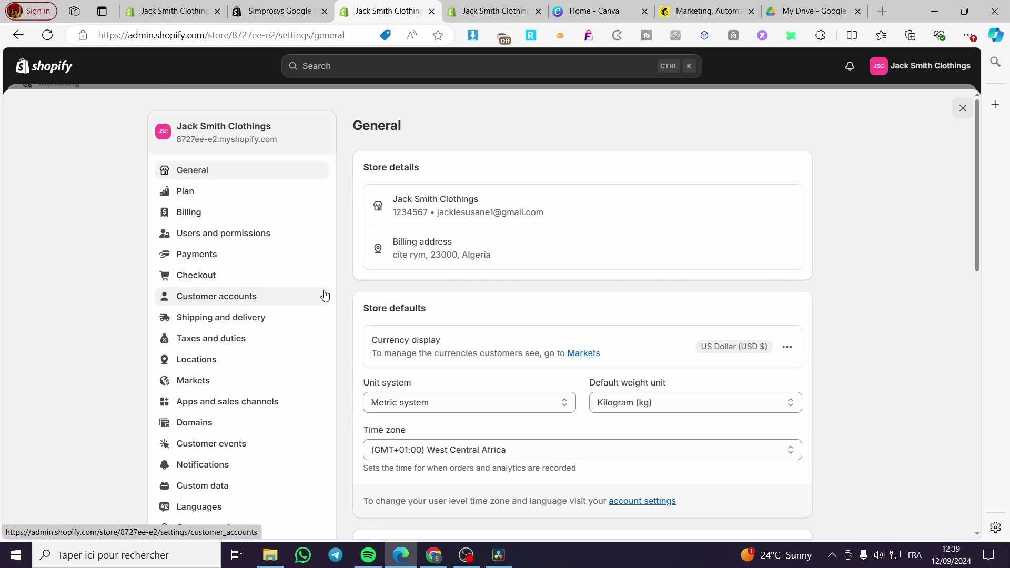
left_click(215, 287)
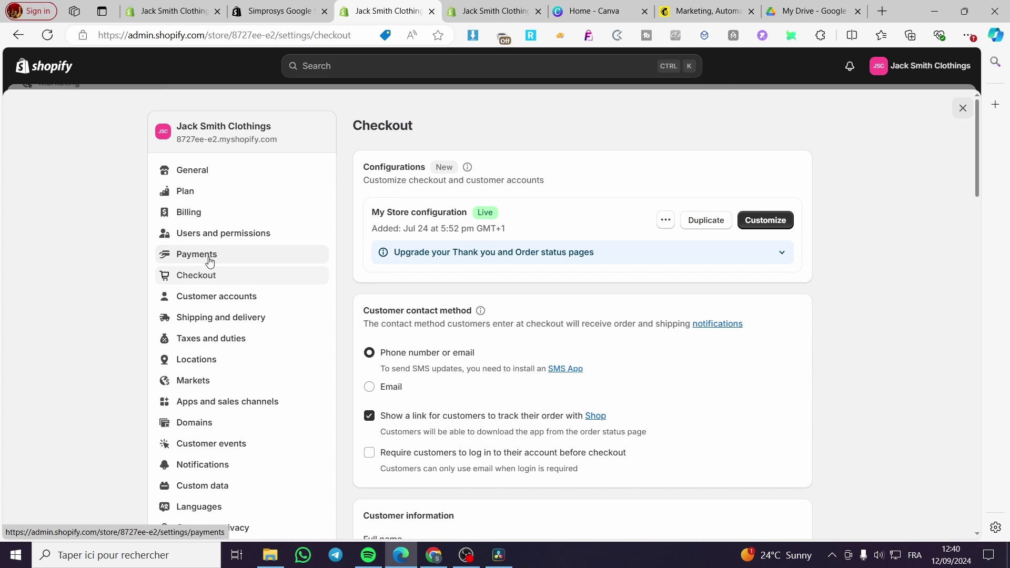
left_click(210, 258)
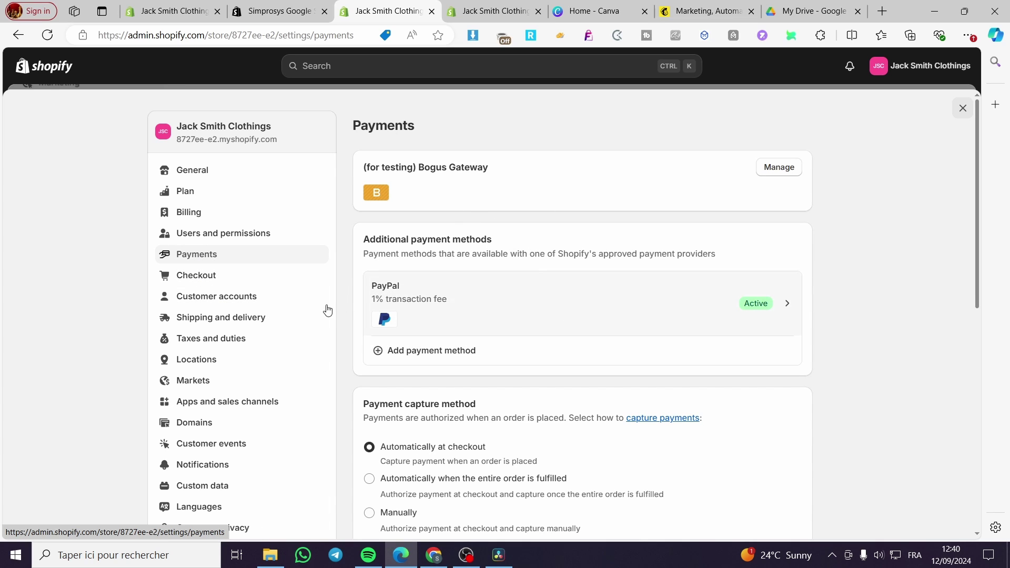
left_click(210, 321)
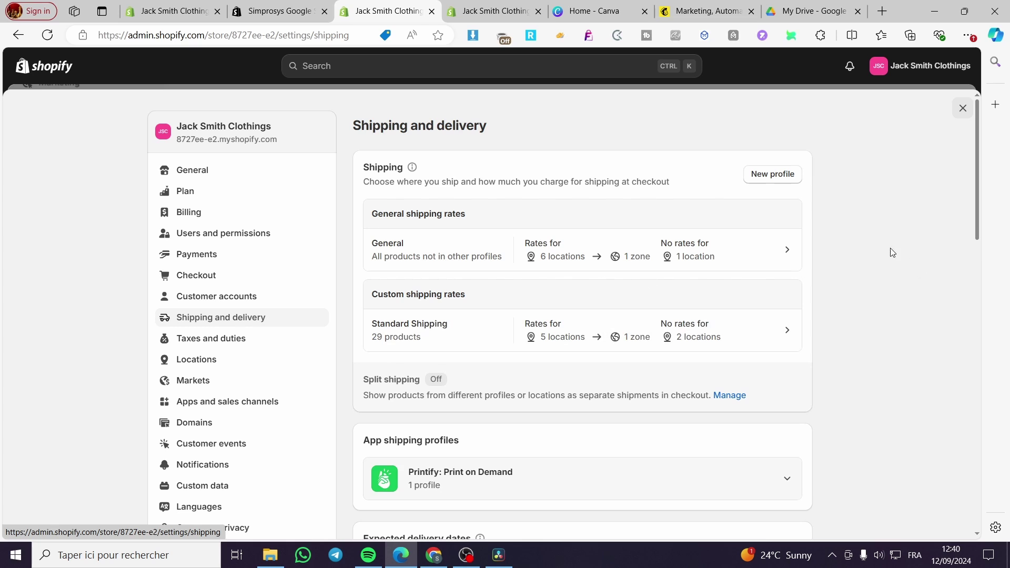
scroll(814, 270, "down", 10)
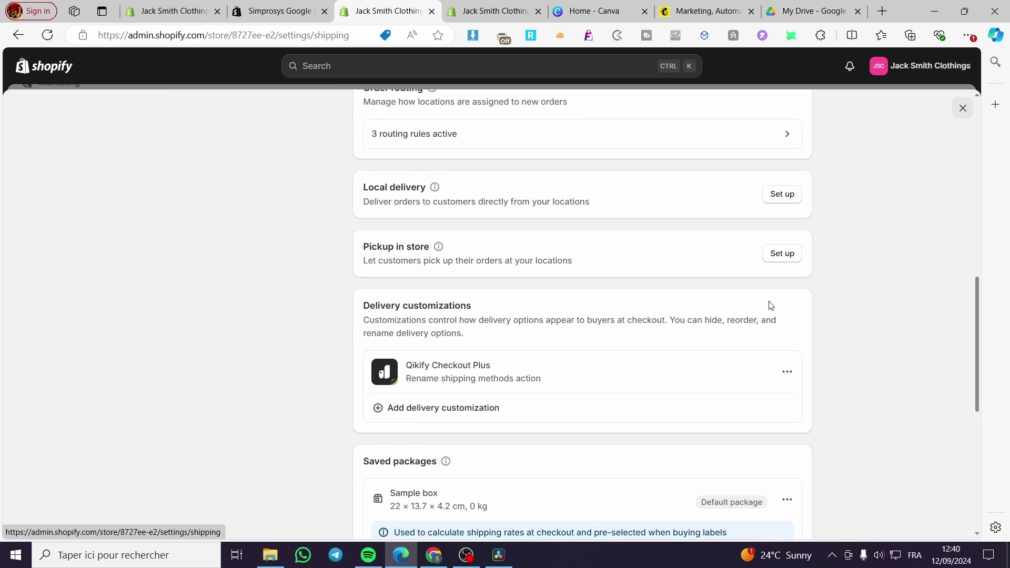
scroll(652, 459, "up", 10)
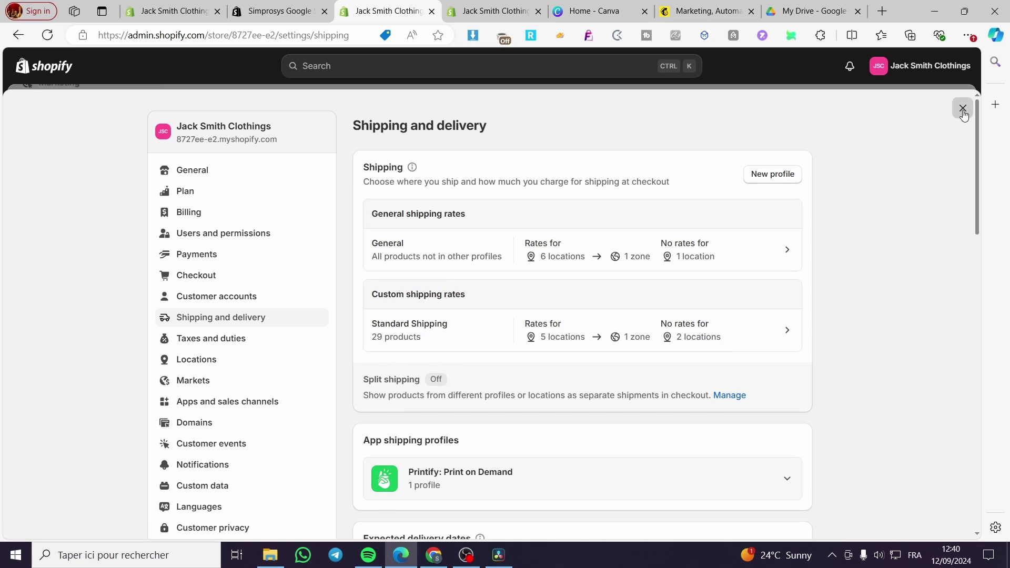
left_click(963, 108)
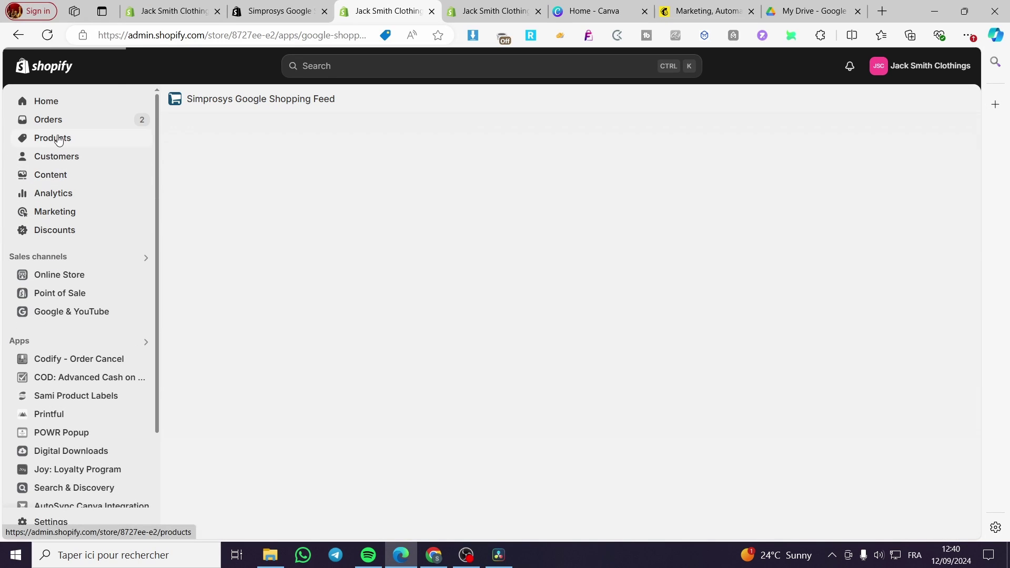
left_click(49, 140)
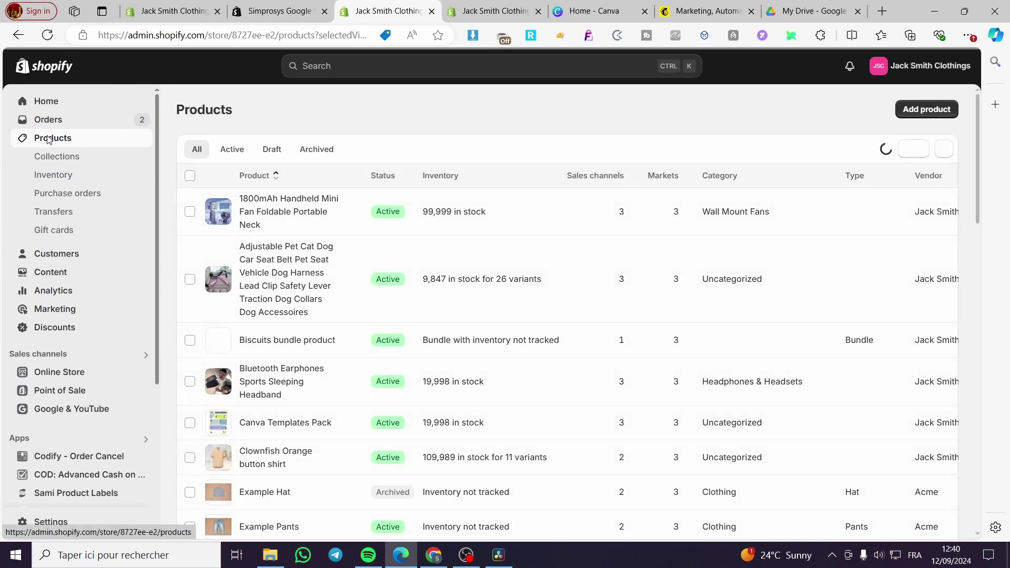